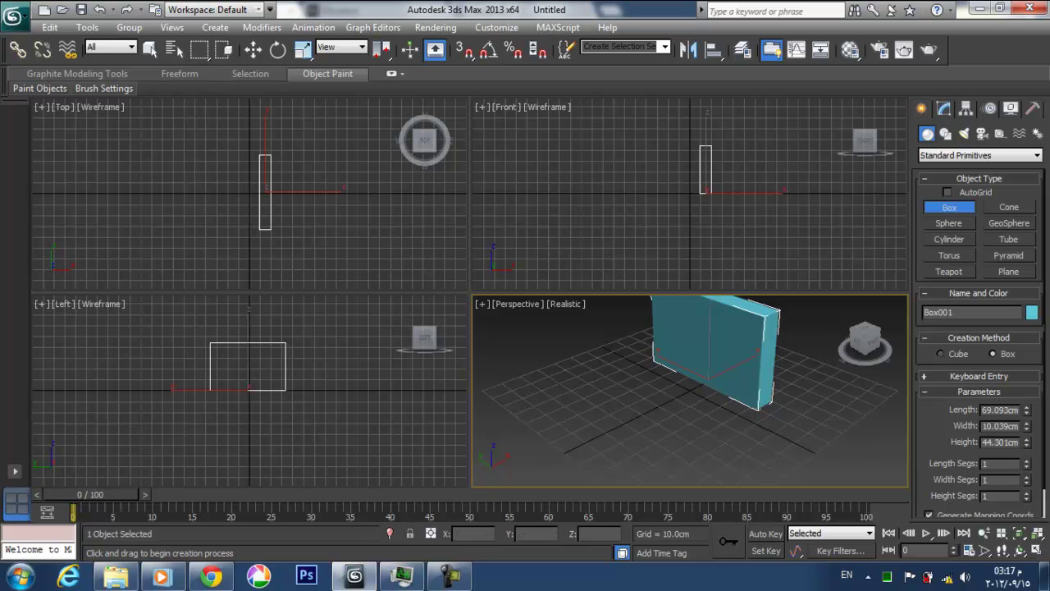
{"action": "key", "text": "ctrl+w"}
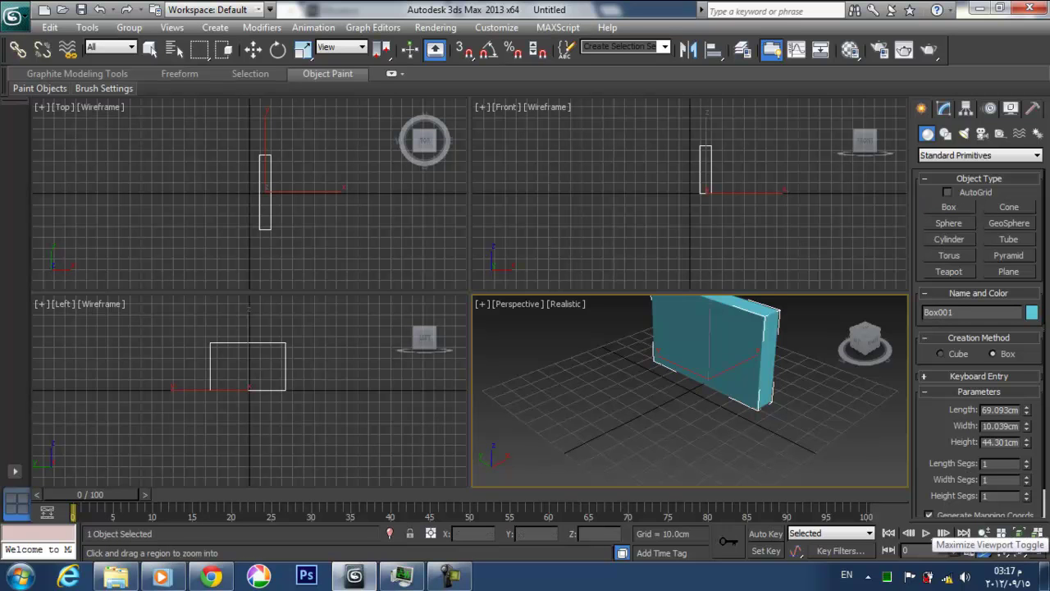
{"action": "key", "text": "alt+q"}
{"action": "key", "text": "alt+q"}
{"action": "key", "text": "alt+q"}
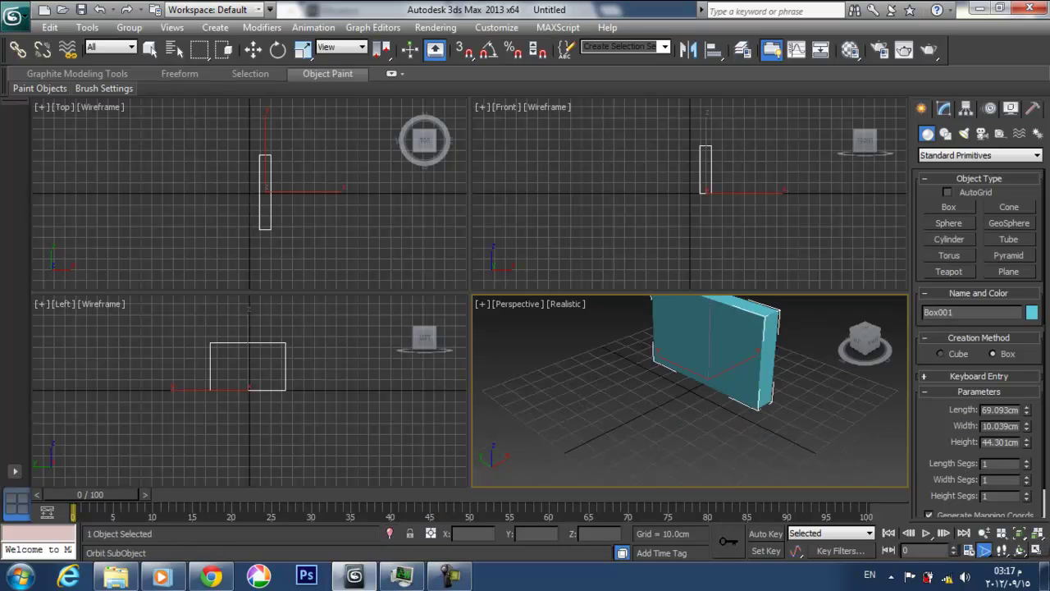
{"action": "key", "text": "alt+q"}
{"action": "key", "text": "alt+w"}
{"action": "key", "text": "alt+w"}
{"action": "left_click", "coordinate": [1037, 551]}
{"action": "left_click", "coordinate": [1038, 550]}
{"action": "left_click", "coordinate": [775, 233]}
{"action": "left_click", "coordinate": [1037, 550]}
{"action": "left_click", "coordinate": [1038, 551]}
{"action": "left_click", "coordinate": [828, 447]}
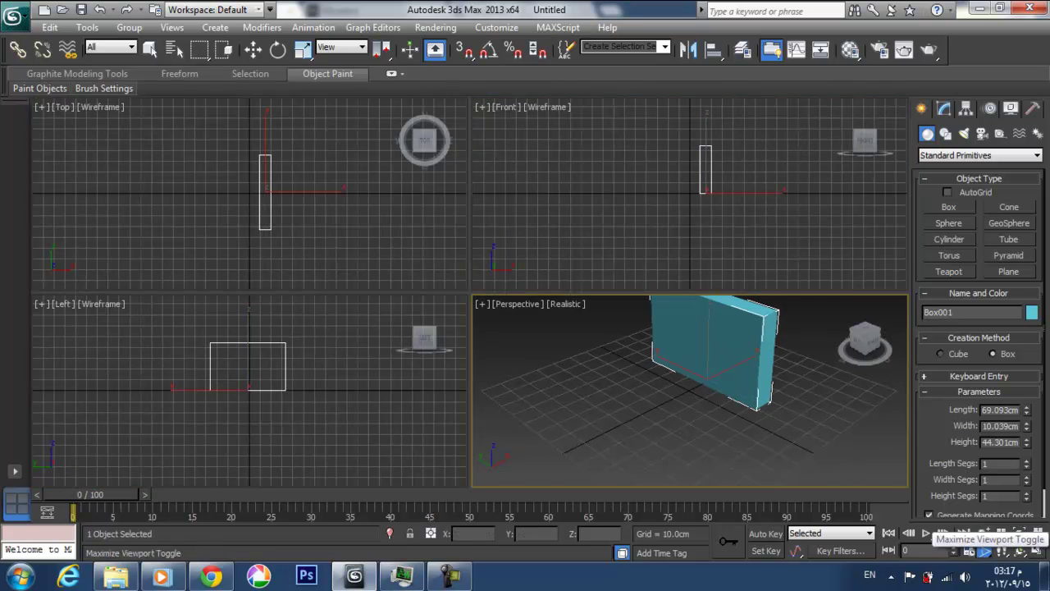
- Maximize the Perspective viewport around the box and switch to plain object selection
{"action": "key", "text": "alt+w"}
{"action": "middle_click_drag", "start_coordinate": [616, 244], "coordinate": [571, 287]}
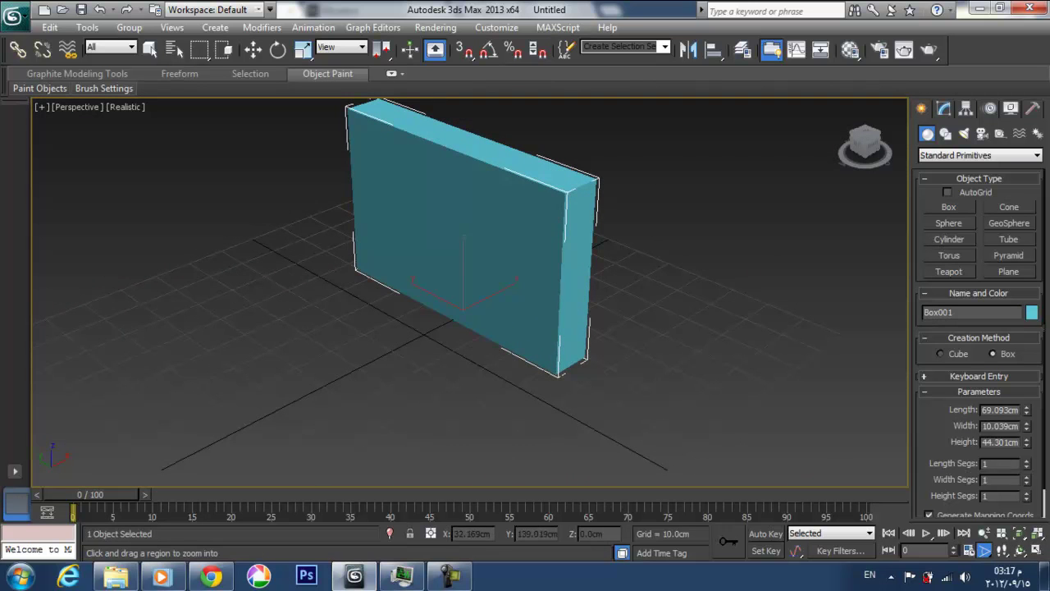
{"action": "left_click", "coordinate": [150, 50]}
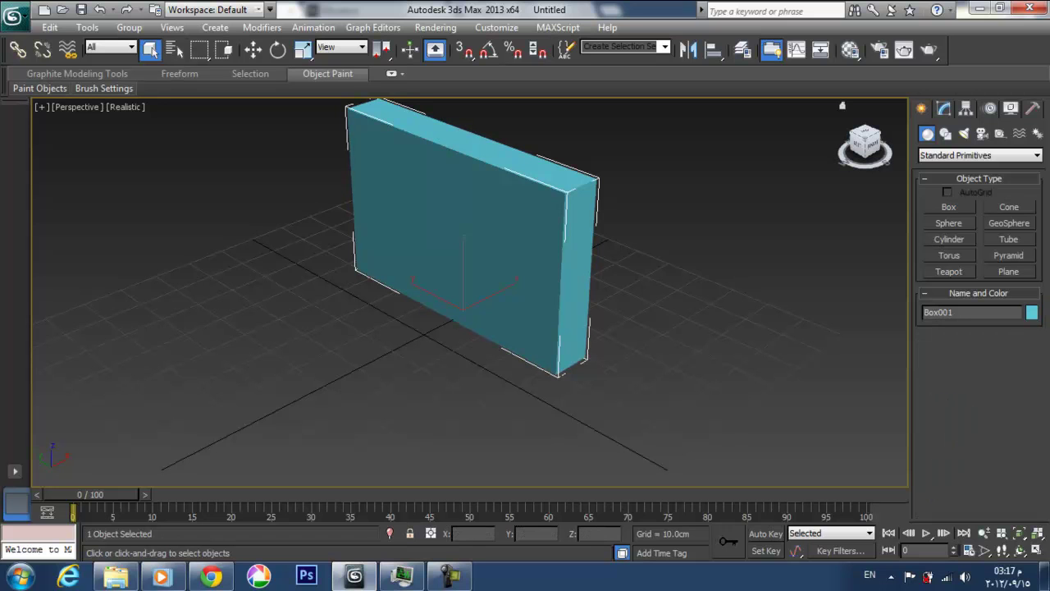
- Try a length of 300 cm for the box and settle on 100 cm
{"action": "left_click", "coordinate": [944, 108]}
{"action": "double_click", "coordinate": [1004, 326]}
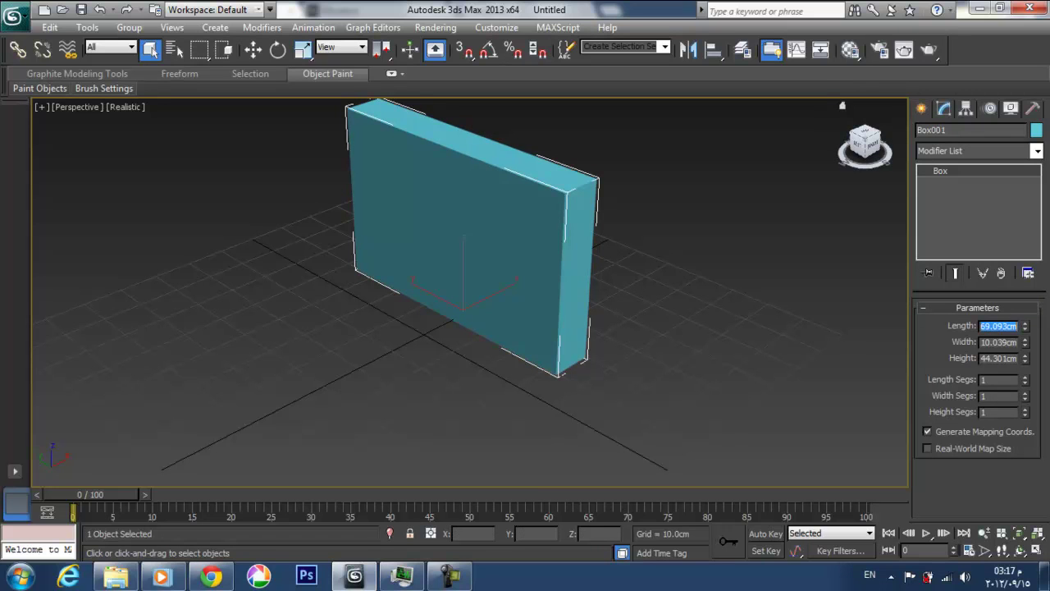
{"action": "type", "text": "300"}
{"action": "key", "text": "Return"}
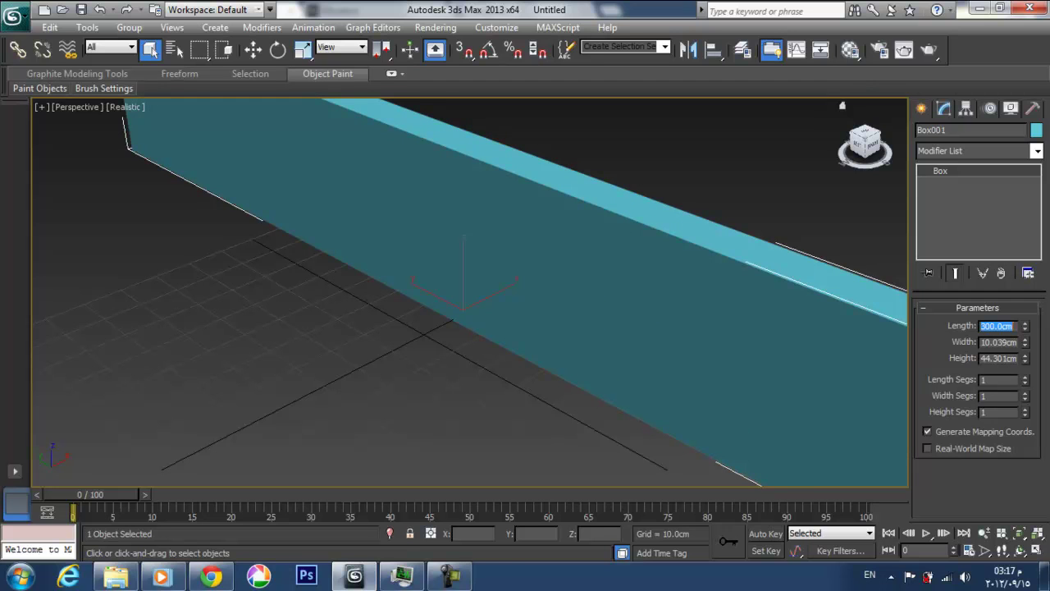
{"action": "left_click_drag", "start_coordinate": [1024, 329], "coordinate": [1024, 333]}
{"action": "double_click", "coordinate": [998, 326]}
{"action": "type", "text": "100"}
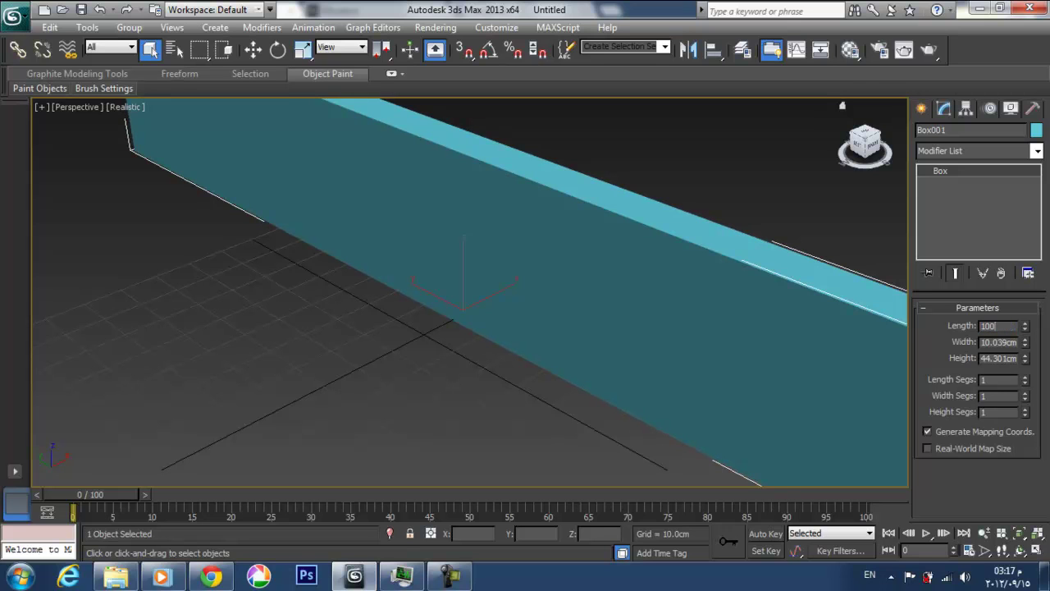
{"action": "key", "text": "Return"}
- Set the box's width to 20 cm and its height to 300 cm
{"action": "key", "text": "Tab"}
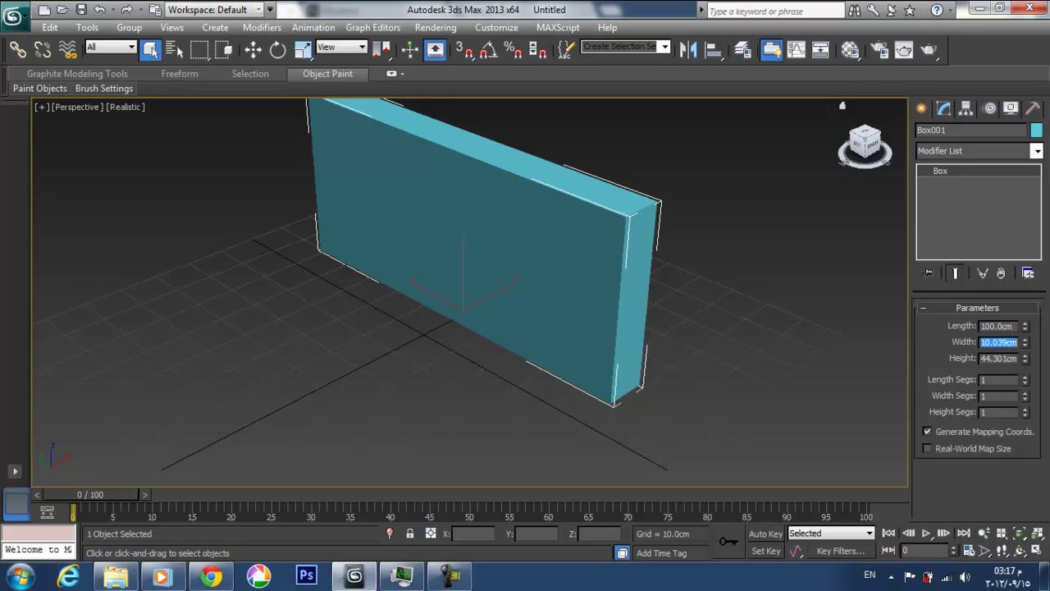
{"action": "type", "text": "20"}
{"action": "key", "text": "Return"}
{"action": "key", "text": "Tab"}
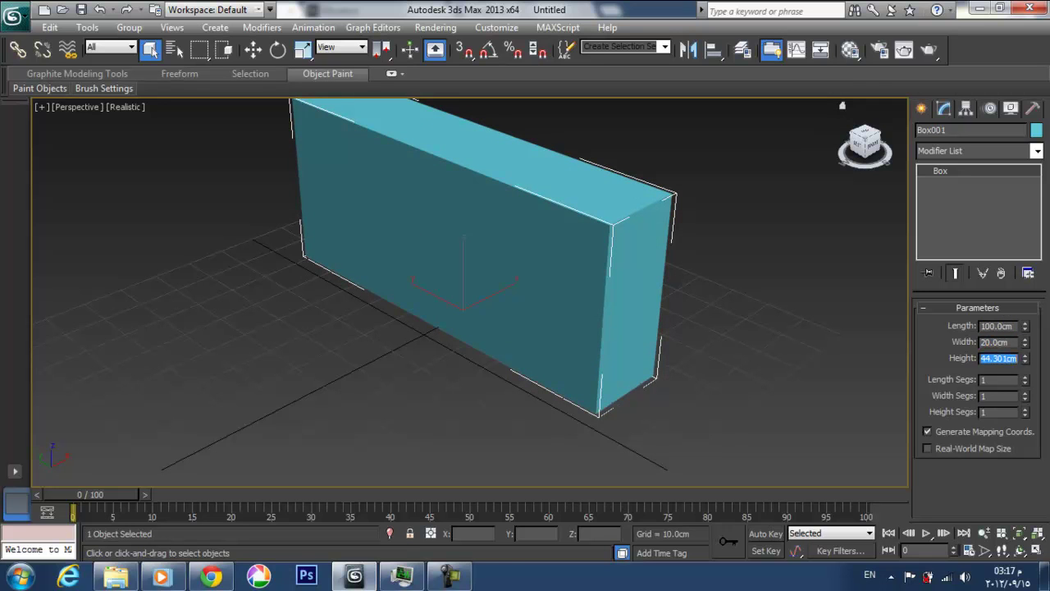
{"action": "type", "text": "300"}
{"action": "key", "text": "Return"}
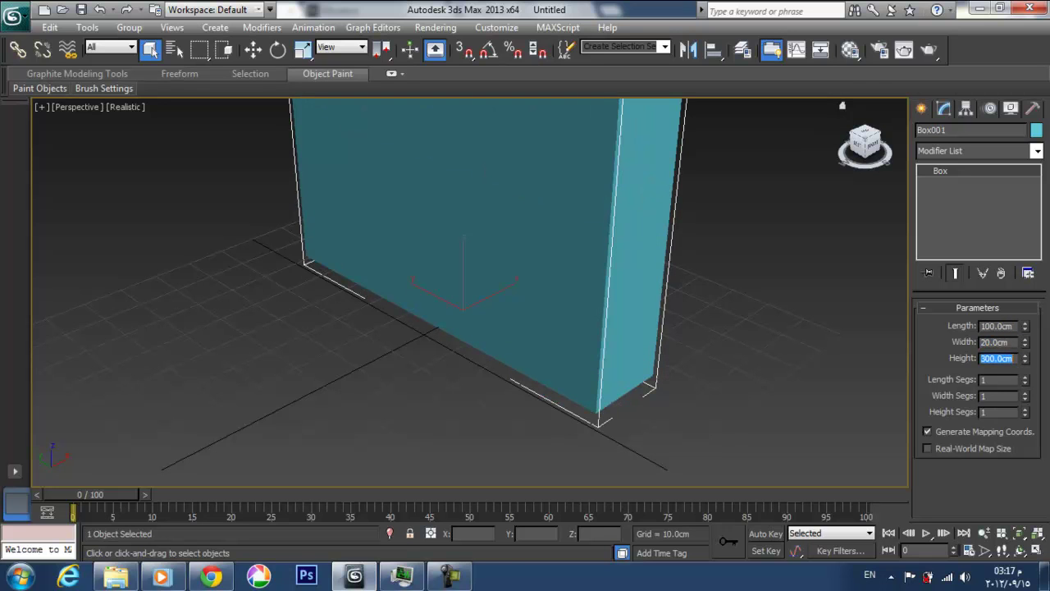
- Convert the resized box to an Editable Poly
{"action": "middle_click_drag", "start_coordinate": [454, 143], "coordinate": [443, 297]}
{"action": "scroll", "coordinate": [414, 201], "scroll_direction": "down", "scroll_amount": 3}
{"action": "scroll", "coordinate": [414, 209], "scroll_direction": "down", "scroll_amount": 4}
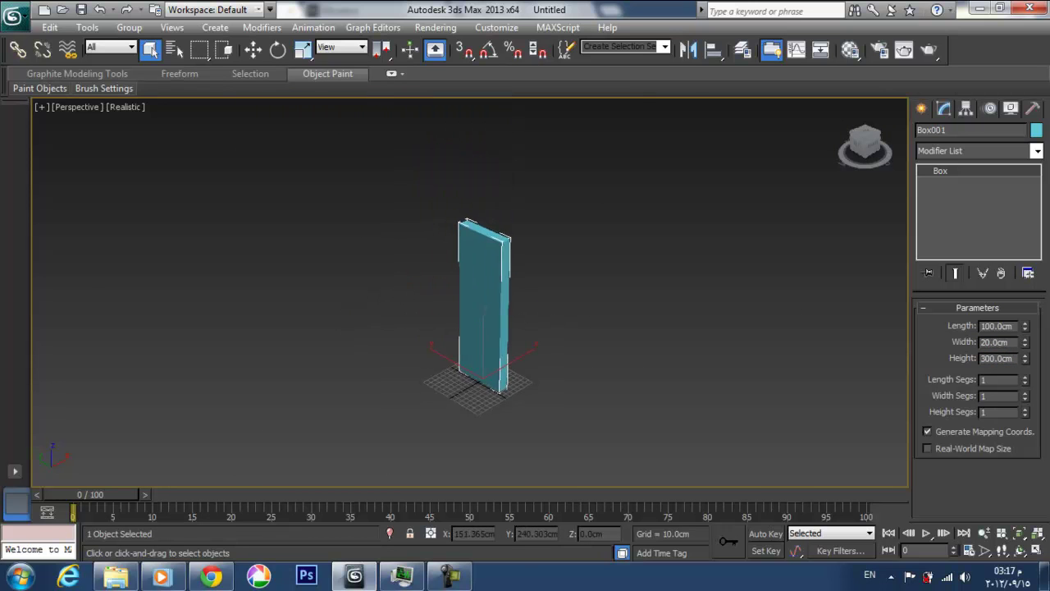
{"action": "scroll", "coordinate": [447, 299], "scroll_direction": "up", "scroll_amount": 1}
{"action": "right_click", "coordinate": [491, 260]}
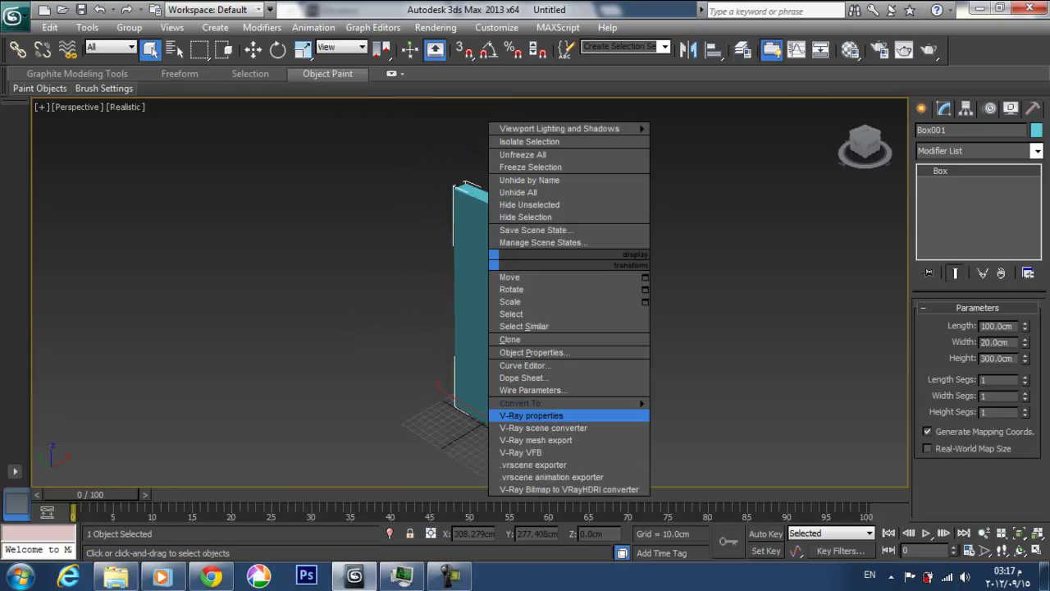
{"action": "mouse_move", "coordinate": [533, 403]}
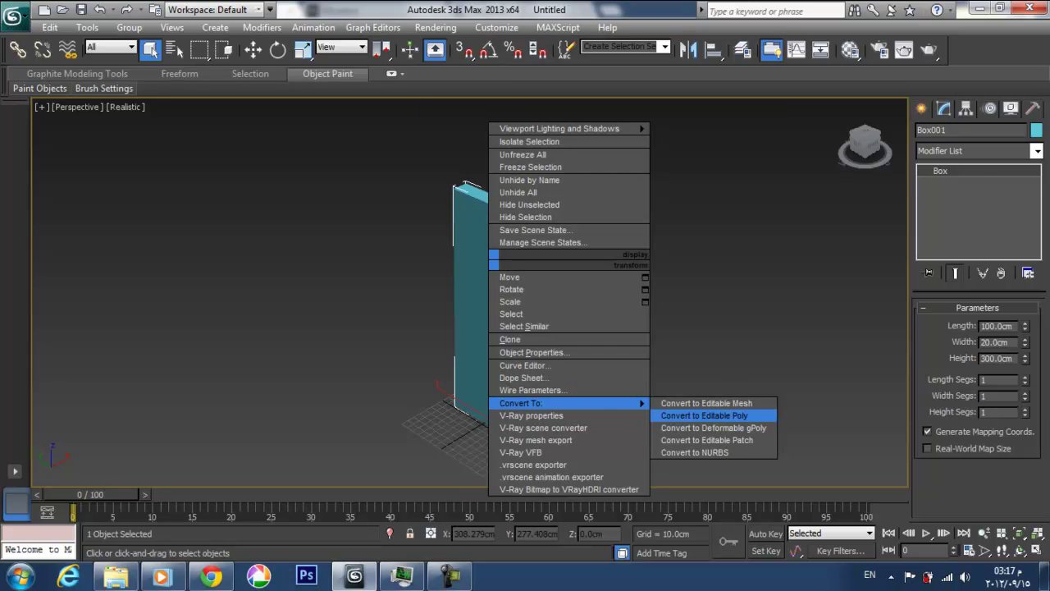
{"action": "left_click", "coordinate": [705, 415]}
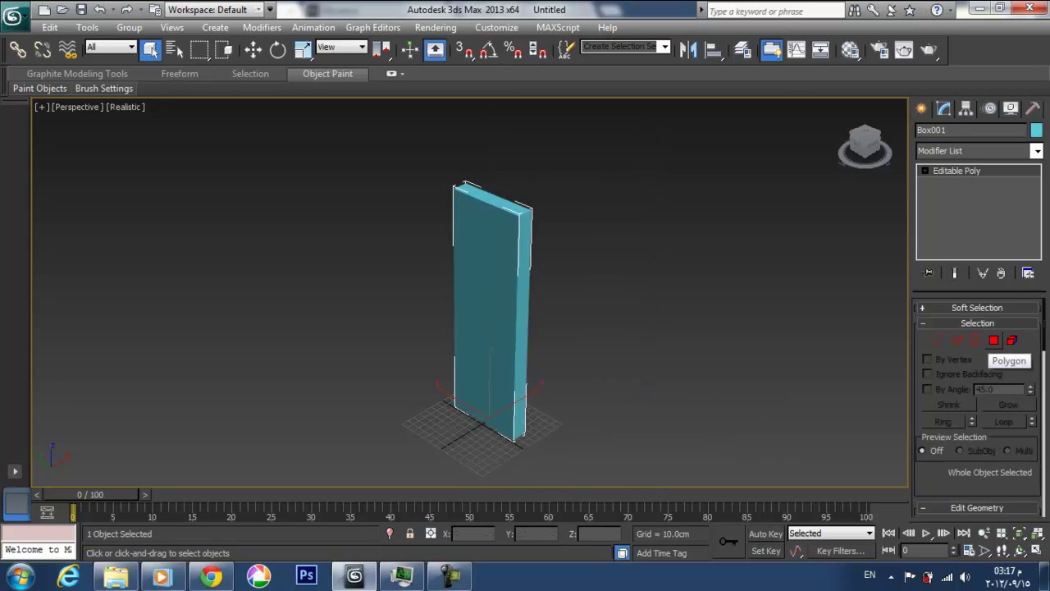
- Select the box's top polygon and extrude it upward by 20 cm
{"action": "left_click", "coordinate": [993, 340]}
{"action": "middle_click_drag", "start_coordinate": [484, 362], "coordinate": [483, 403], "text": "alt"}
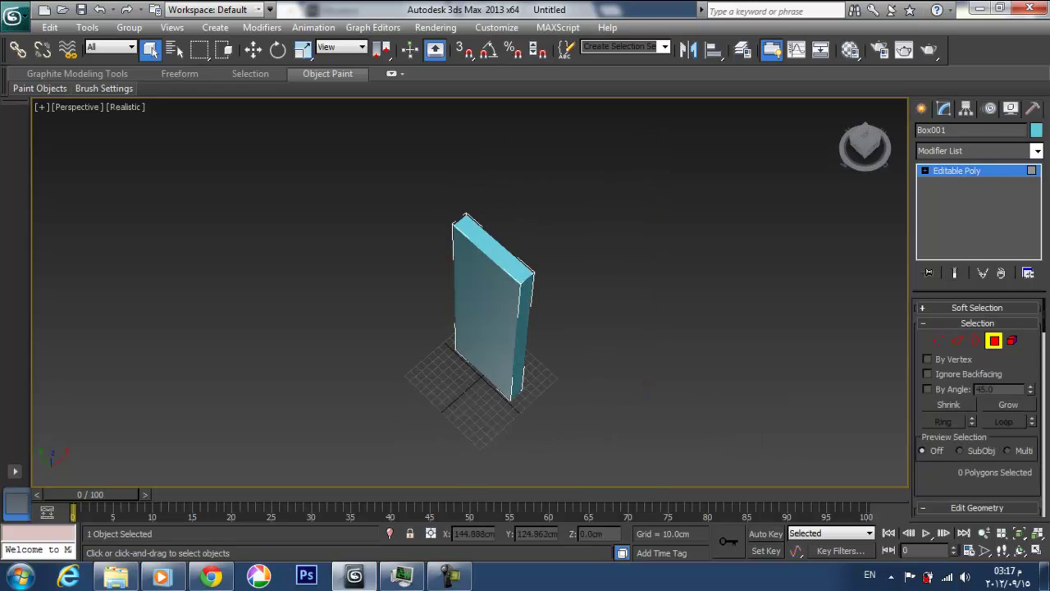
{"action": "left_click", "coordinate": [494, 251]}
{"action": "middle_click_drag", "start_coordinate": [494, 250], "coordinate": [495, 211], "text": "alt"}
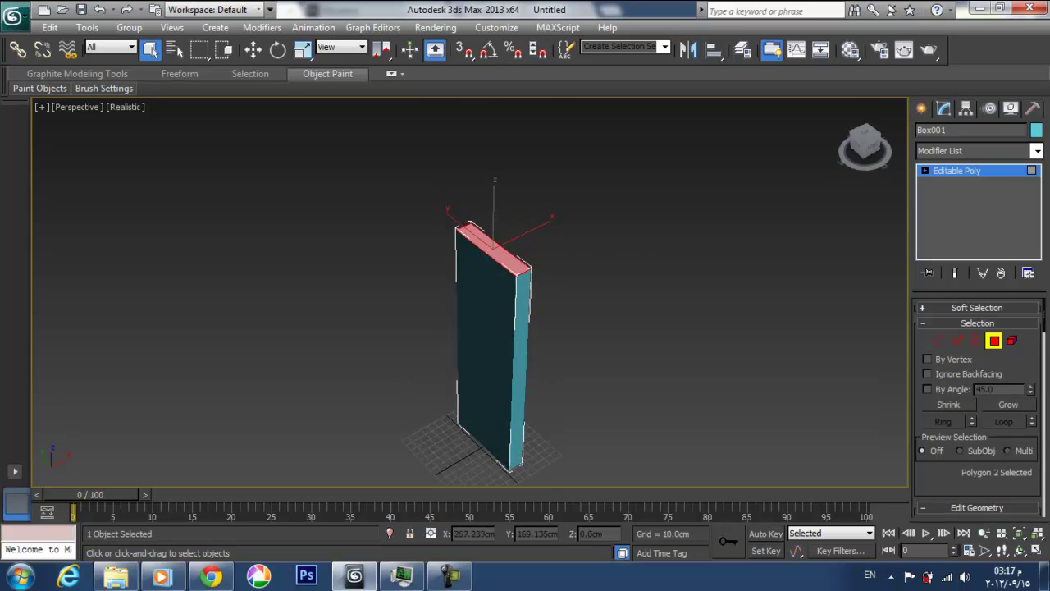
{"action": "left_click_drag", "start_coordinate": [937, 481], "coordinate": [936, 278]}
{"action": "scroll", "coordinate": [976, 402], "scroll_direction": "down", "scroll_amount": 5}
{"action": "scroll", "coordinate": [992, 400], "scroll_direction": "down", "scroll_amount": 5}
{"action": "left_click", "coordinate": [969, 383]}
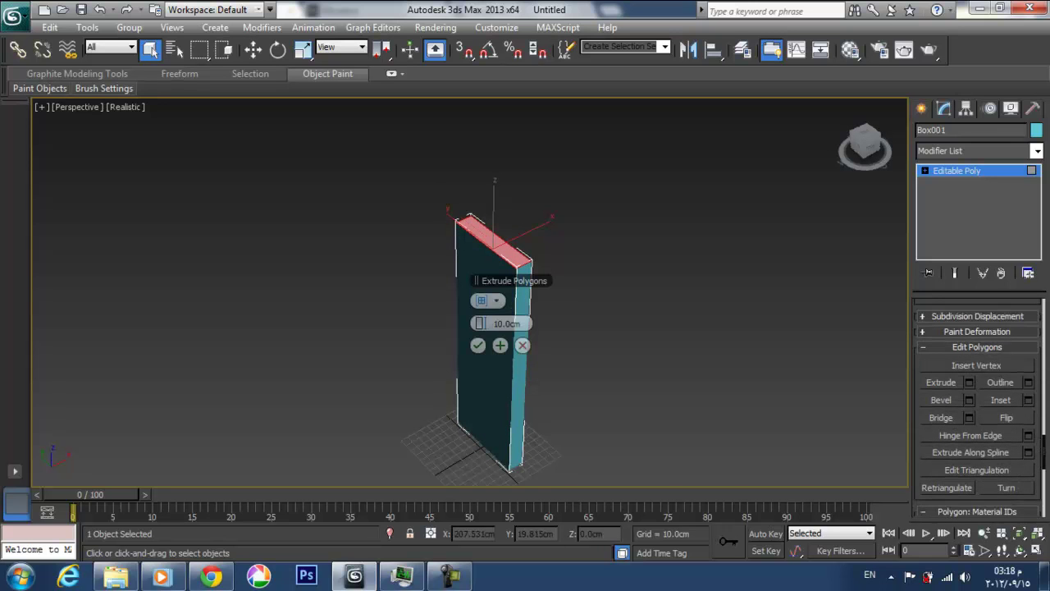
{"action": "left_click", "coordinate": [507, 324]}
{"action": "type", "text": "20"}
{"action": "key", "text": "Return"}
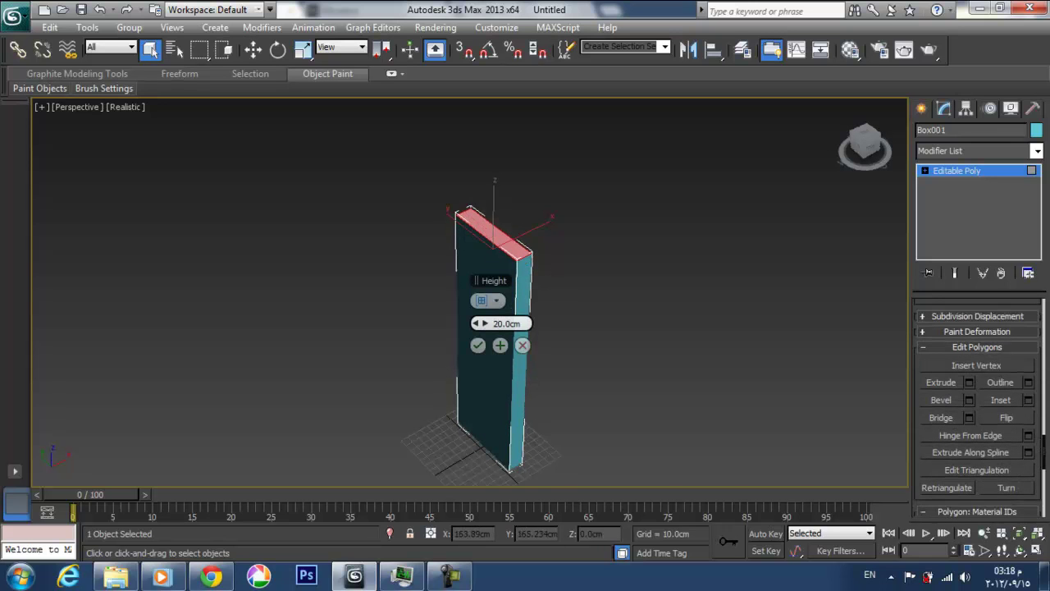
{"action": "left_click", "coordinate": [478, 346]}
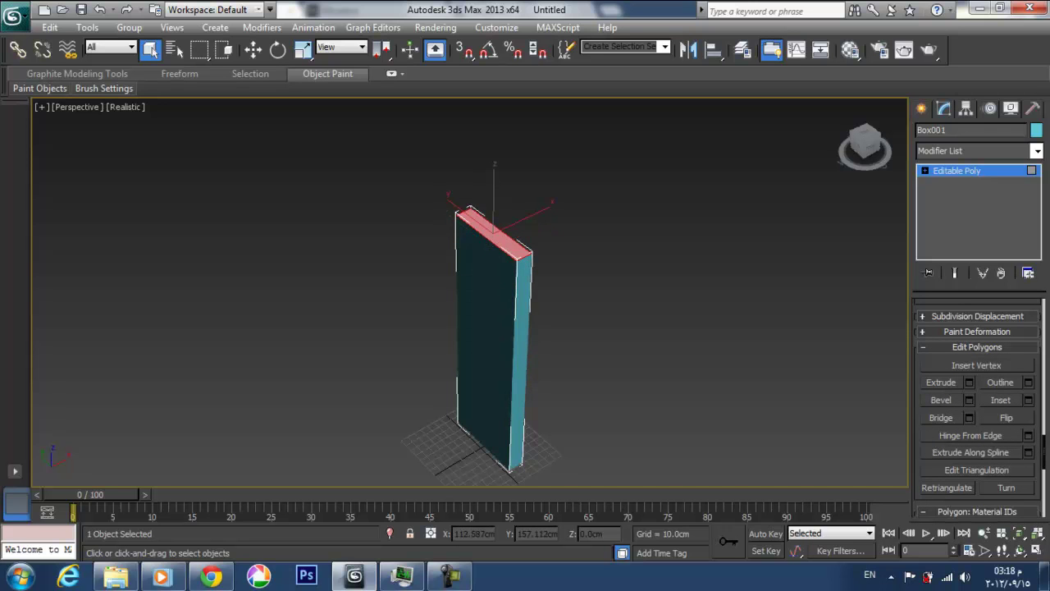
- Turn on Edged Faces display for the Perspective viewport and get a close view of the upper section
{"action": "key", "text": "F4"}
{"action": "middle_click_drag", "start_coordinate": [480, 332], "coordinate": [443, 422], "text": "alt"}
{"action": "scroll", "coordinate": [495, 329], "scroll_direction": "up", "scroll_amount": 5}
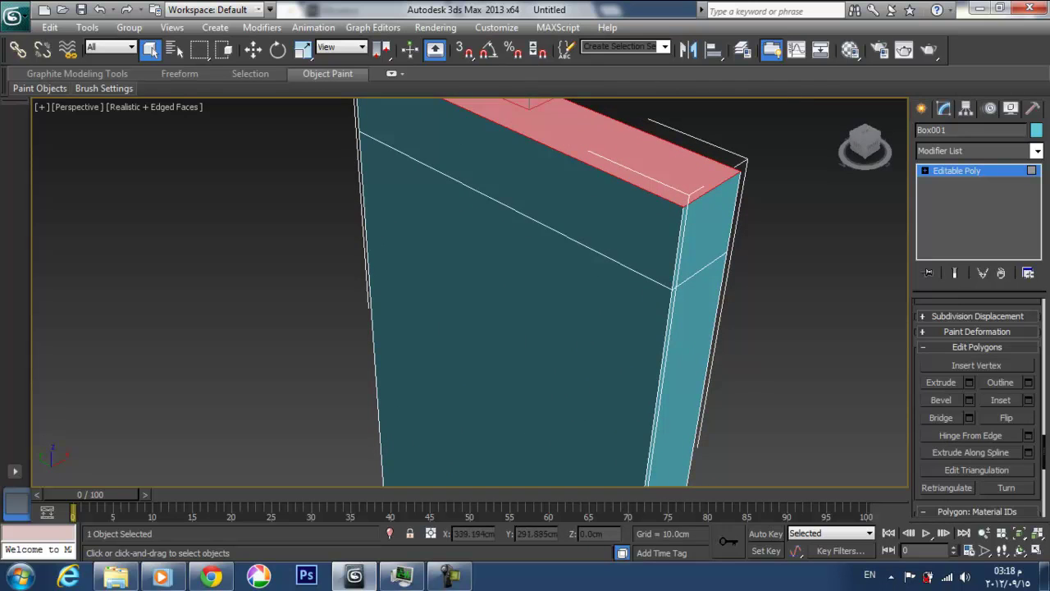
- Extrude the wide side polygon of the 20 cm top section outward by 160 cm to form a horizontal arm
{"action": "left_click", "coordinate": [538, 191]}
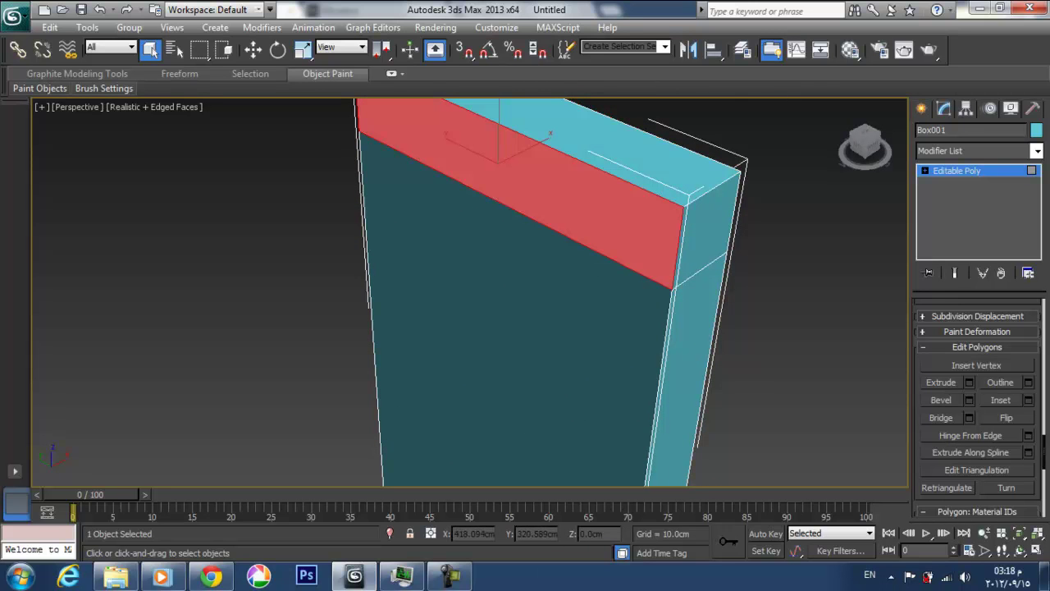
{"action": "scroll", "coordinate": [976, 408], "scroll_direction": "up", "scroll_amount": 12}
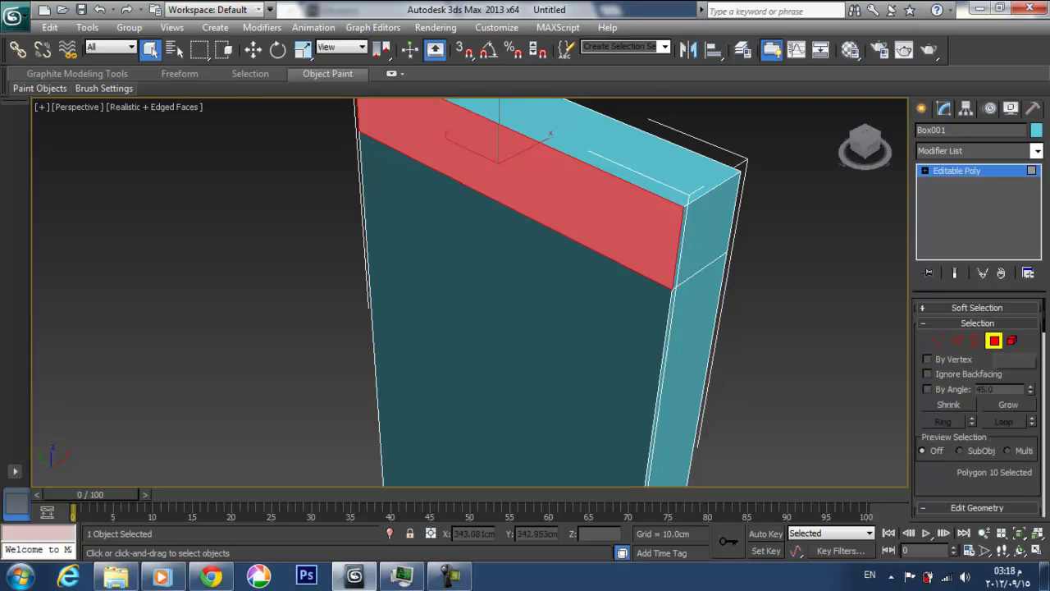
{"action": "right_click", "coordinate": [496, 217]}
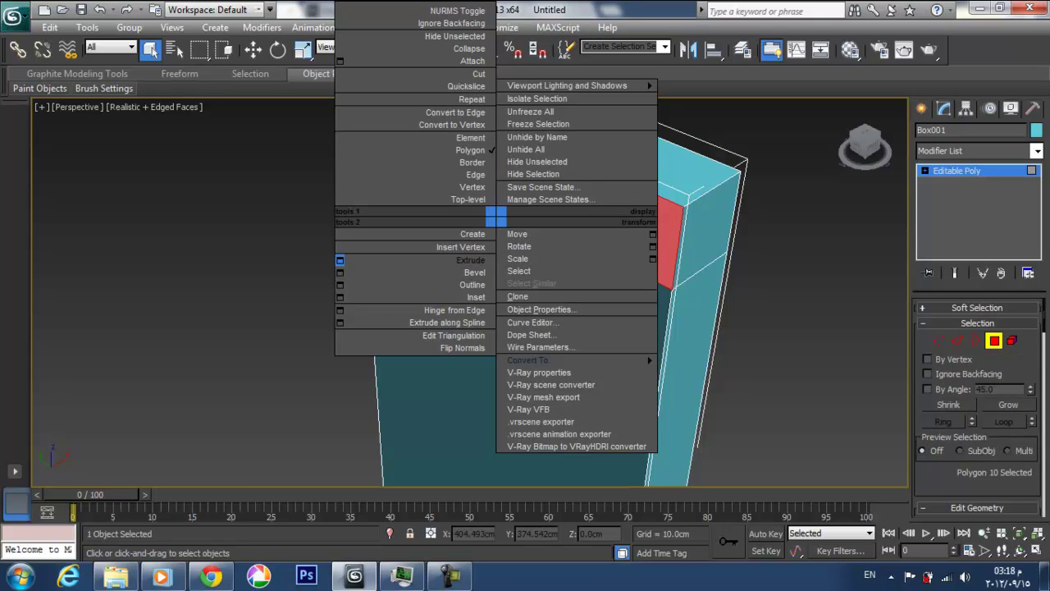
{"action": "left_click", "coordinate": [339, 259]}
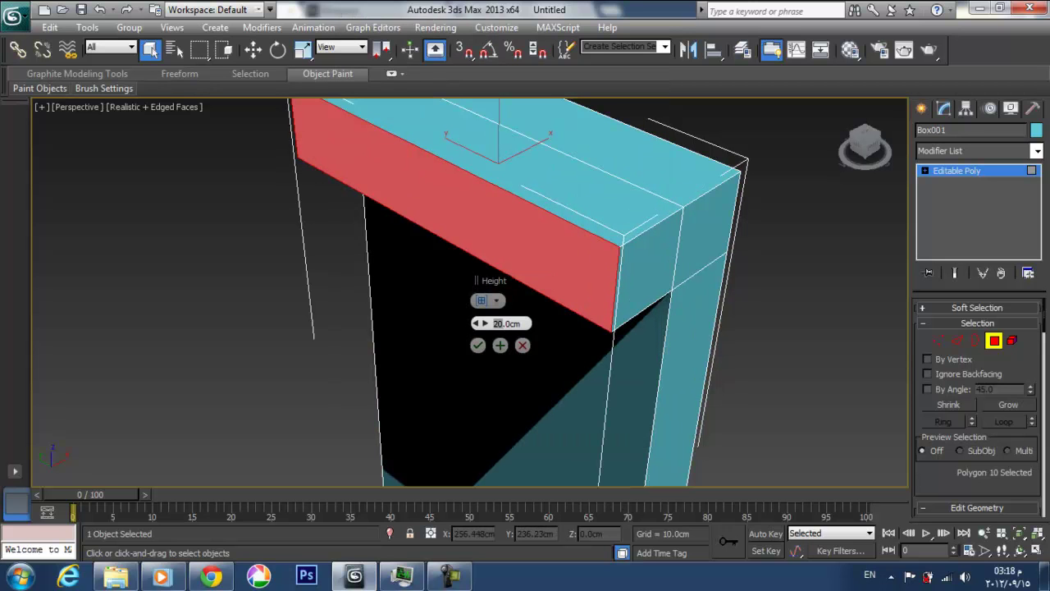
{"action": "type", "text": "0"}
{"action": "key", "text": "Return"}
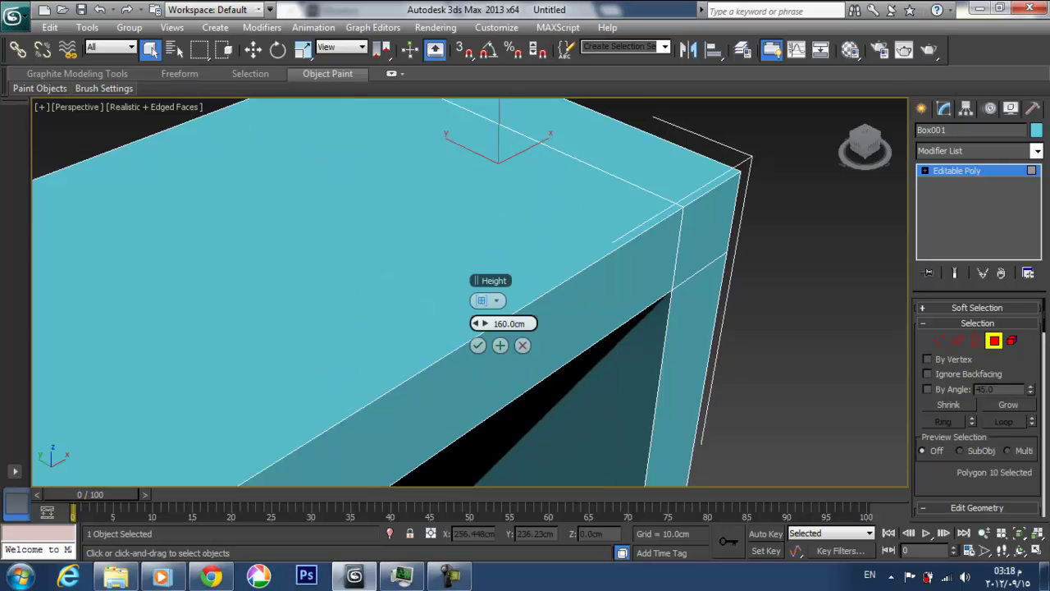
{"action": "left_click", "coordinate": [478, 345]}
- Extrude the horizontal arm's end polygon outward by another 20 cm
{"action": "middle_click_drag", "start_coordinate": [478, 346], "coordinate": [568, 179]}
{"action": "scroll", "coordinate": [492, 356], "scroll_direction": "down", "scroll_amount": 3}
{"action": "scroll", "coordinate": [568, 179], "scroll_direction": "down", "scroll_amount": 4}
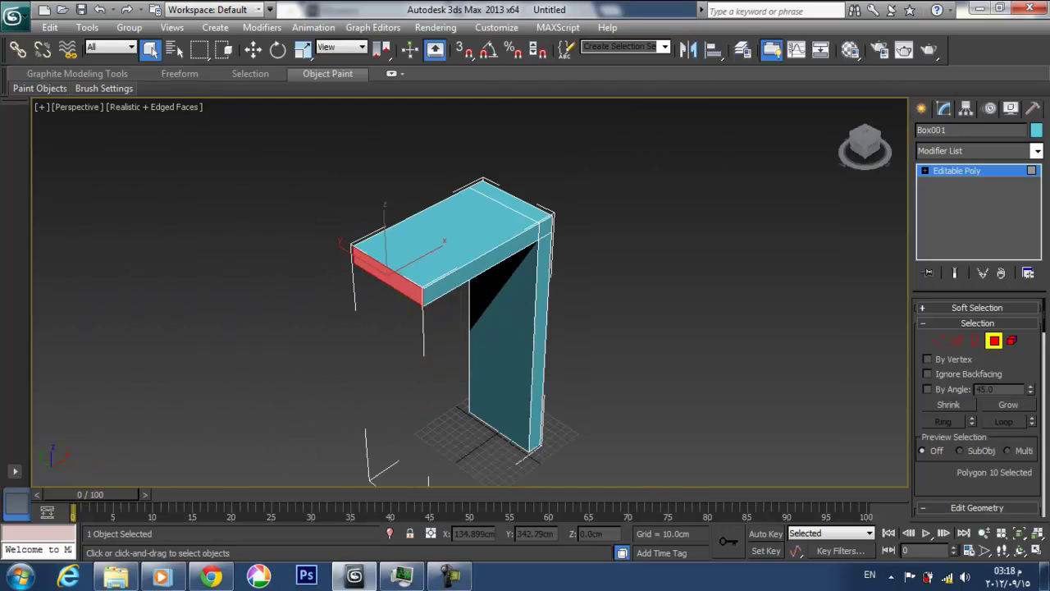
{"action": "right_click", "coordinate": [397, 279]}
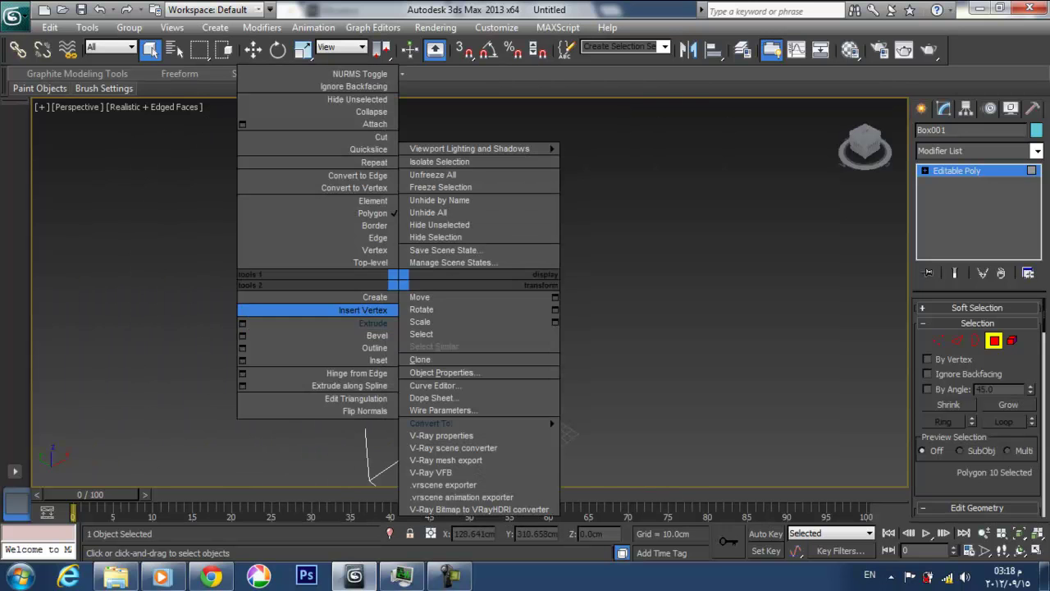
{"action": "left_click", "coordinate": [242, 324]}
{"action": "type", "text": "20"}
{"action": "key", "text": "Return"}
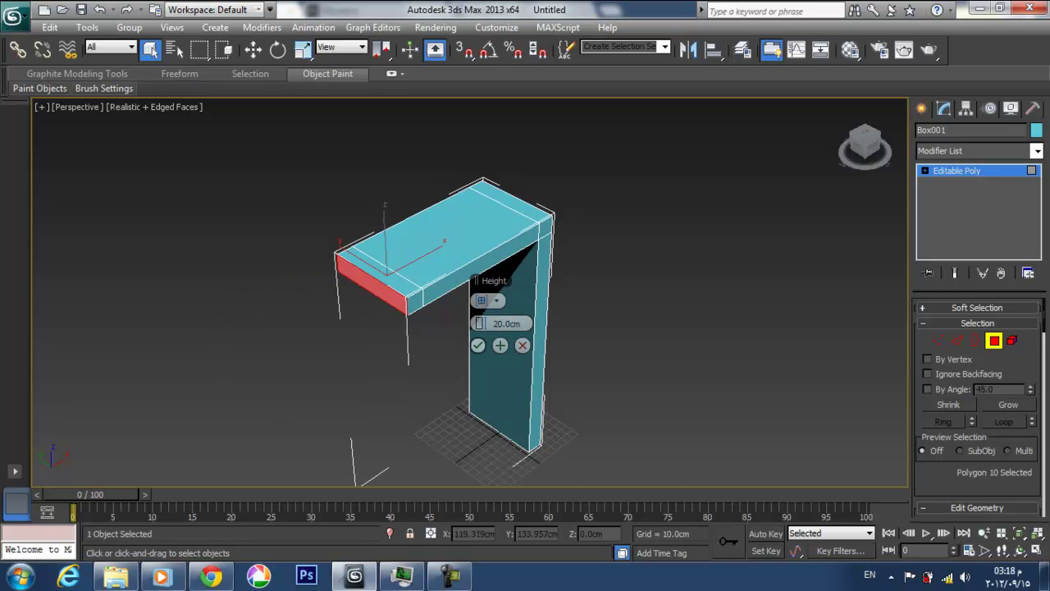
{"action": "left_click", "coordinate": [478, 345]}
- Select the underside polygon of the arm's end section and start extruding it downward with a height of 300 cm
{"action": "middle_click_drag", "start_coordinate": [434, 361], "coordinate": [635, 267], "text": "alt"}
{"action": "left_click", "coordinate": [360, 296]}
{"action": "middle_click_drag", "start_coordinate": [359, 296], "coordinate": [416, 285], "text": "alt"}
{"action": "scroll", "coordinate": [369, 374], "scroll_direction": "down", "scroll_amount": 5}
{"action": "right_click", "coordinate": [416, 283]}
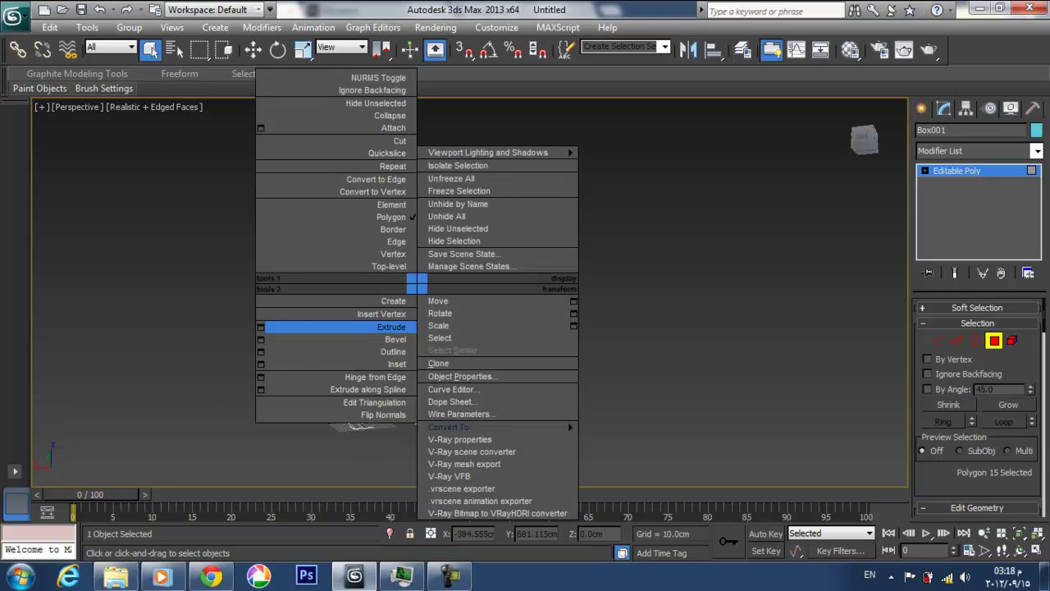
{"action": "left_click", "coordinate": [260, 327]}
{"action": "left_click", "coordinate": [507, 324]}
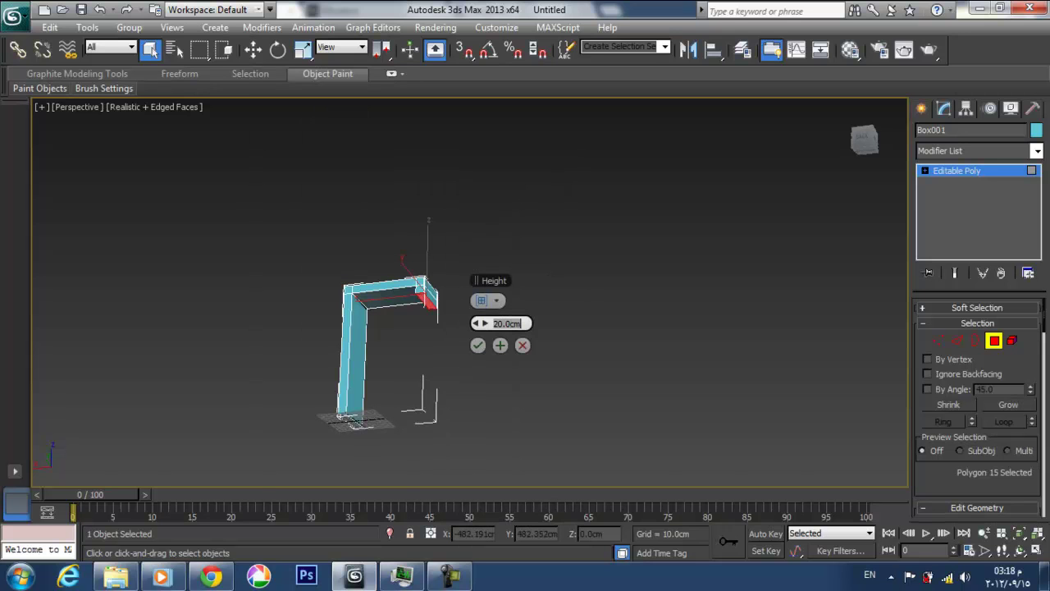
{"action": "type", "text": "300"}
{"action": "key", "text": "Return"}
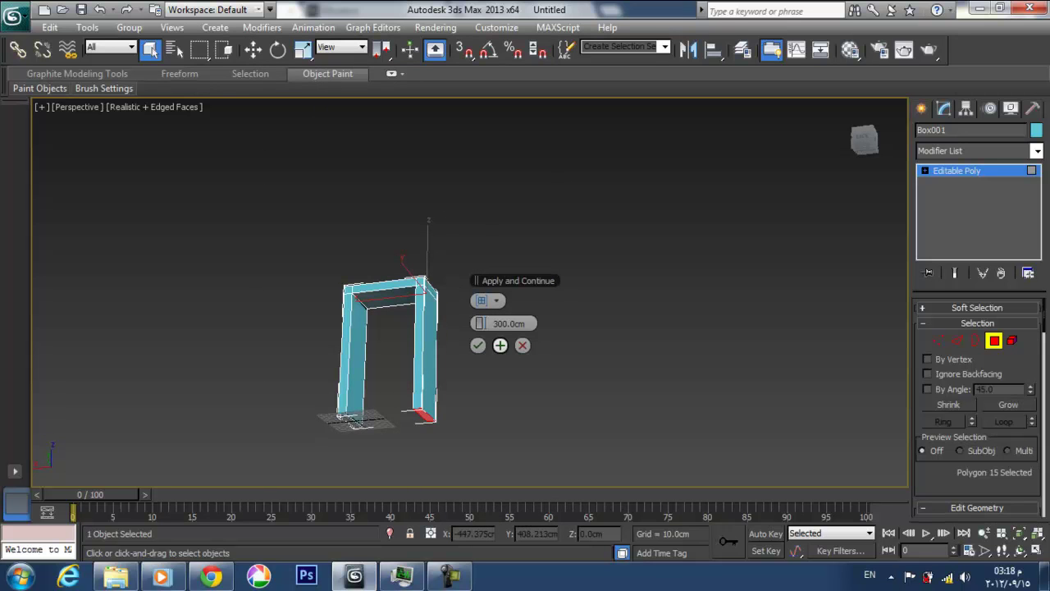
- Set the downward extrusion's height to 250 cm and apply it to form the second leg
{"action": "left_click", "coordinate": [509, 323]}
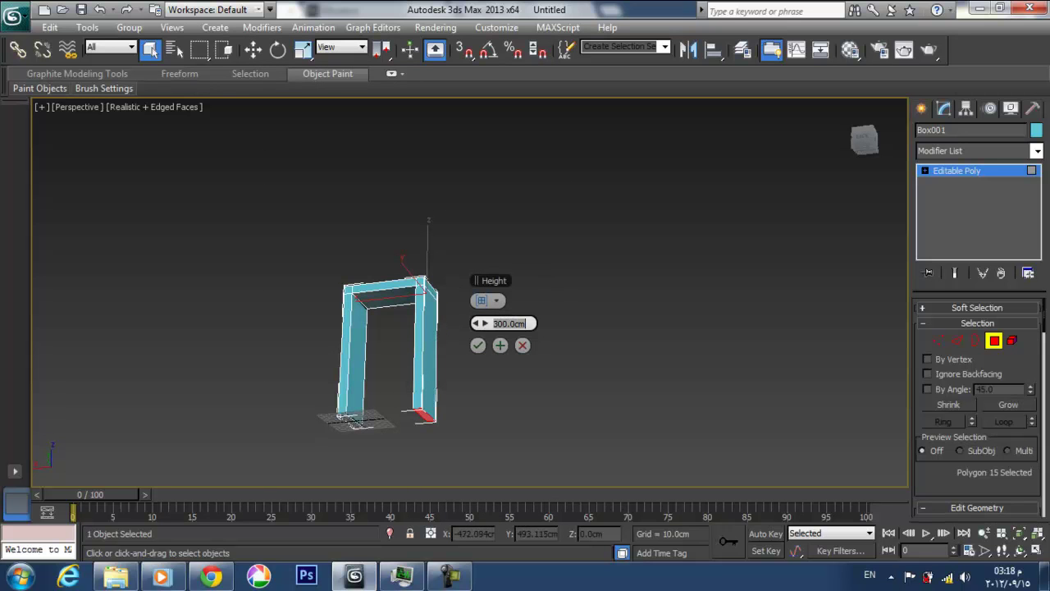
{"action": "type", "text": "250"}
{"action": "key", "text": "Return"}
{"action": "left_click", "coordinate": [479, 345]}
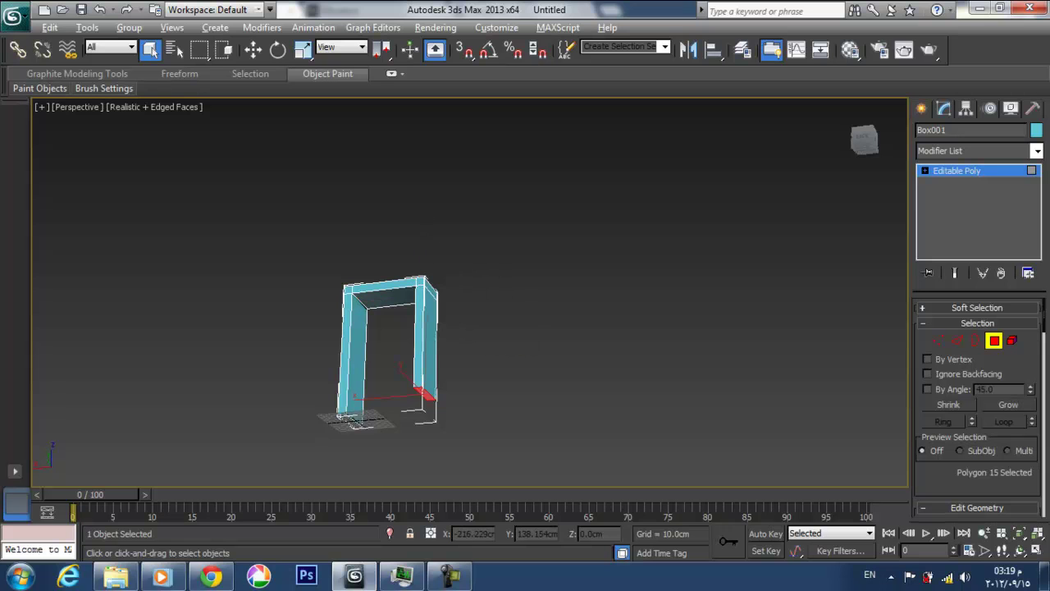
- Move the second leg's bottom polygon down with snapping so it sits level with the first leg's base
{"action": "left_click", "coordinate": [253, 50]}
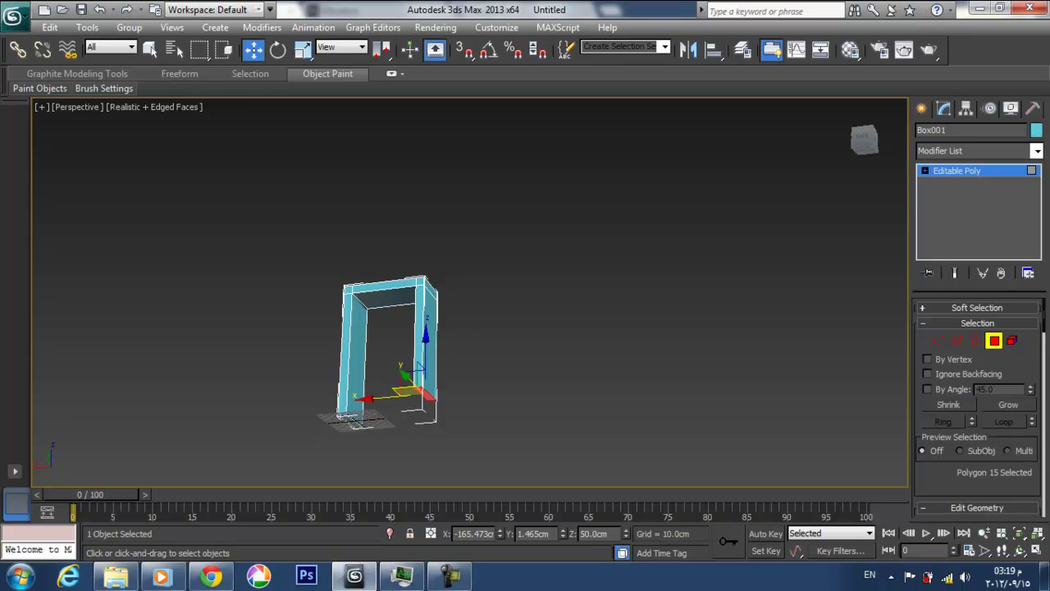
{"action": "left_click_drag", "start_coordinate": [426, 353], "coordinate": [426, 366]}
{"action": "middle_click_drag", "start_coordinate": [426, 365], "coordinate": [426, 419], "text": "alt"}
{"action": "mouse_move", "coordinate": [425, 418]}
{"action": "left_mouse_down"}
{"action": "mouse_move", "coordinate": [425, 375]}
{"action": "mouse_move", "coordinate": [348, 415]}
{"action": "left_mouse_up"}
{"action": "key", "text": "s"}
{"action": "left_click", "coordinate": [397, 420]}
{"action": "mouse_move", "coordinate": [383, 423]}
{"action": "middle_mouse_down", "text": "alt"}
{"action": "mouse_move", "coordinate": [384, 435]}
{"action": "mouse_move", "coordinate": [410, 433]}
{"action": "middle_mouse_up", "text": "alt"}
{"action": "mouse_move", "coordinate": [349, 416]}
{"action": "middle_mouse_down", "text": "alt"}
{"action": "mouse_move", "coordinate": [373, 417]}
{"action": "mouse_move", "coordinate": [471, 472]}
{"action": "middle_mouse_up", "text": "alt"}
{"action": "middle_click_drag", "start_coordinate": [482, 394], "coordinate": [464, 383], "text": "alt"}
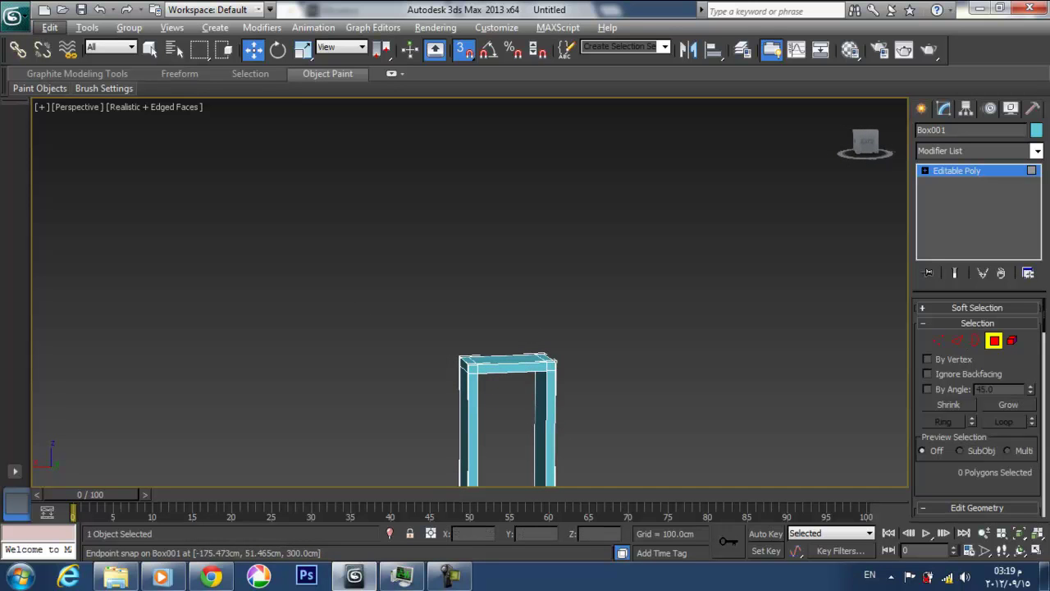
- Turn off snapping and, in polygon mode, select the narrow outer end polygon of the top beam above the first leg
{"action": "left_click", "coordinate": [994, 341]}
{"action": "middle_click_drag", "start_coordinate": [467, 386], "coordinate": [502, 397], "text": "alt"}
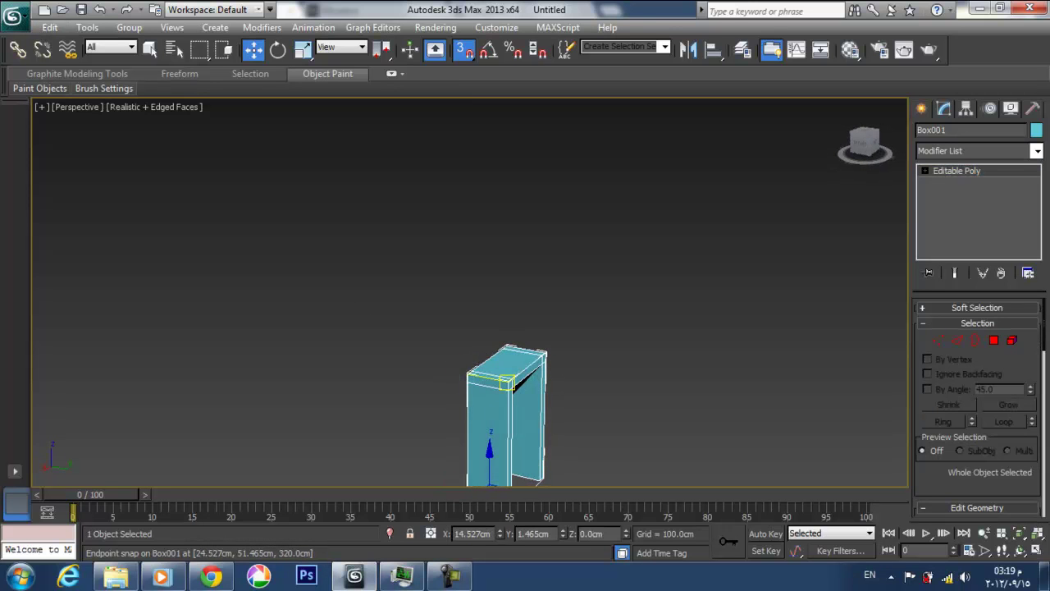
{"action": "key", "text": "s"}
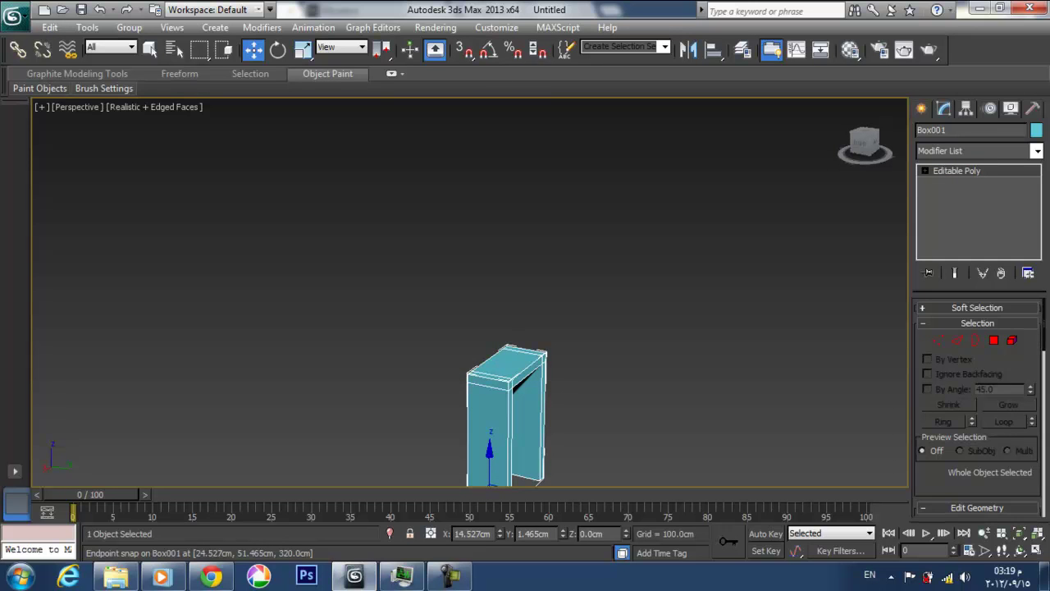
{"action": "left_click", "coordinate": [993, 339]}
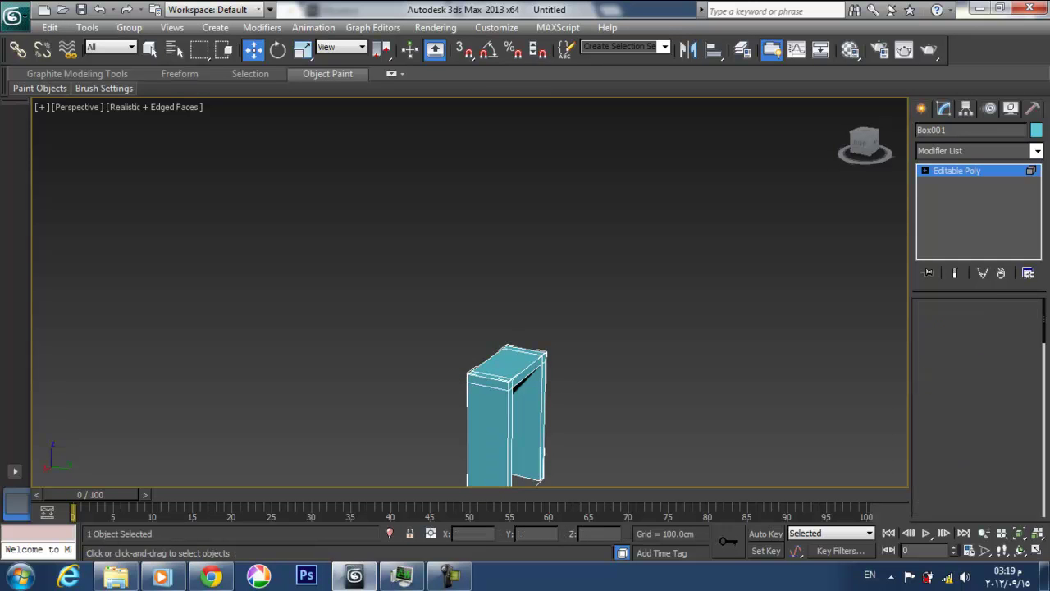
{"action": "middle_click_drag", "start_coordinate": [508, 377], "coordinate": [480, 277]}
{"action": "scroll", "coordinate": [620, 279], "scroll_direction": "up", "scroll_amount": 4}
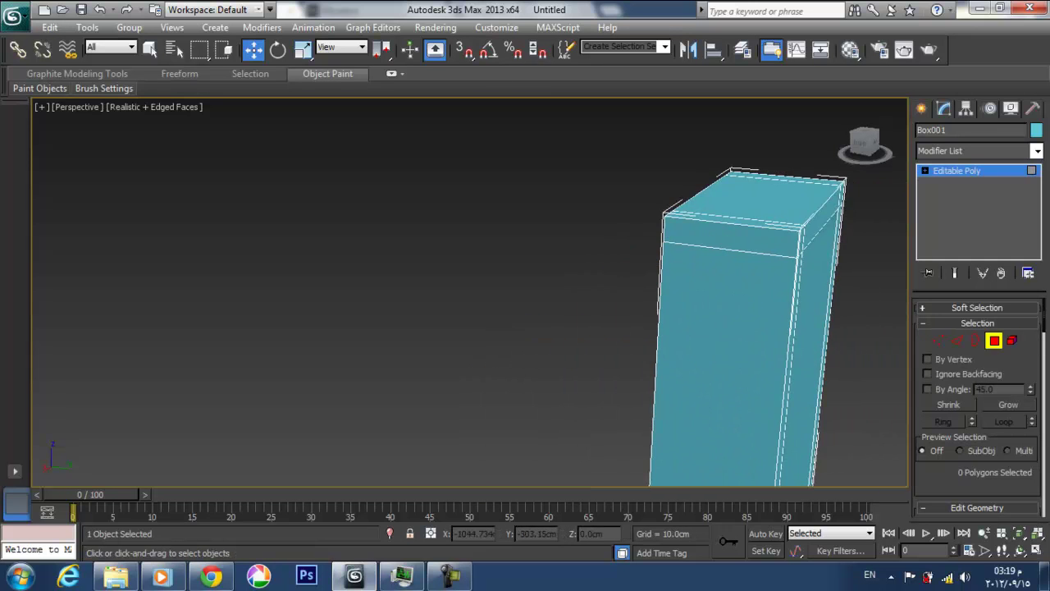
{"action": "left_click", "coordinate": [724, 236]}
- Try moving the selected beam-end polygon outward freehand, and undo the move
{"action": "middle_click_drag", "start_coordinate": [724, 236], "coordinate": [660, 233], "text": "alt"}
{"action": "left_click_drag", "start_coordinate": [696, 242], "coordinate": [611, 256]}
{"action": "key", "text": "ctrl+z"}
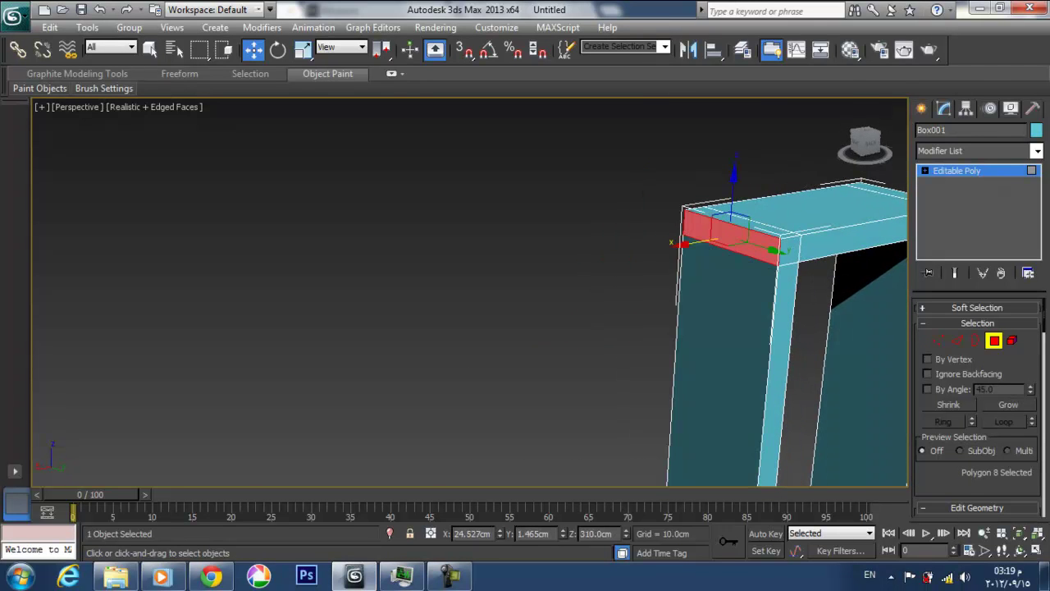
- Extrude the selected beam-end polygon outward by 200 cm to lengthen the top beam
{"action": "right_click", "coordinate": [691, 229]}
{"action": "left_click", "coordinate": [533, 271]}
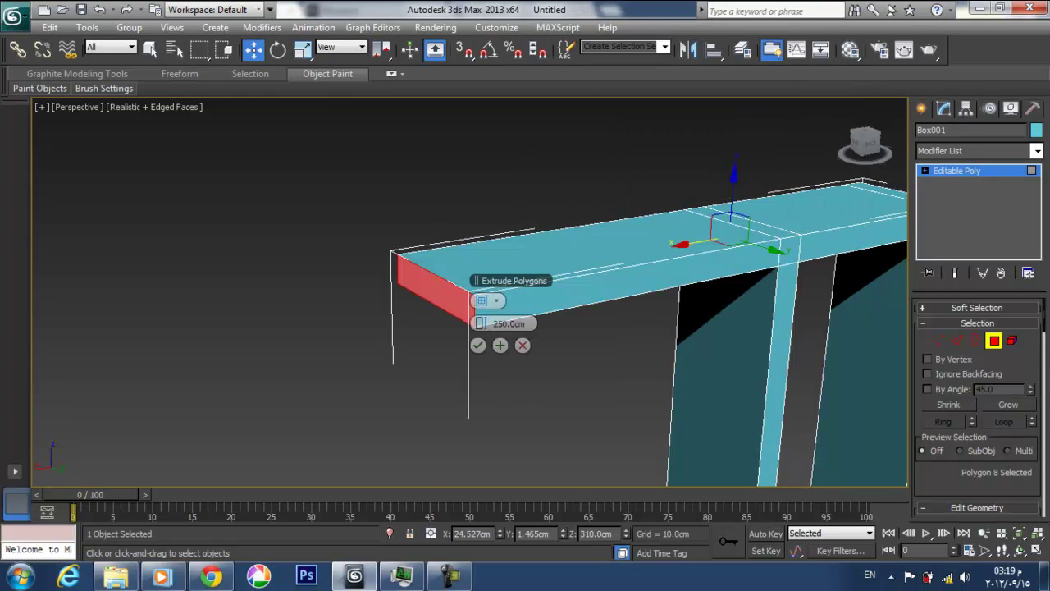
{"action": "double_click", "coordinate": [509, 323]}
{"action": "type", "text": "200"}
{"action": "key", "text": "Return"}
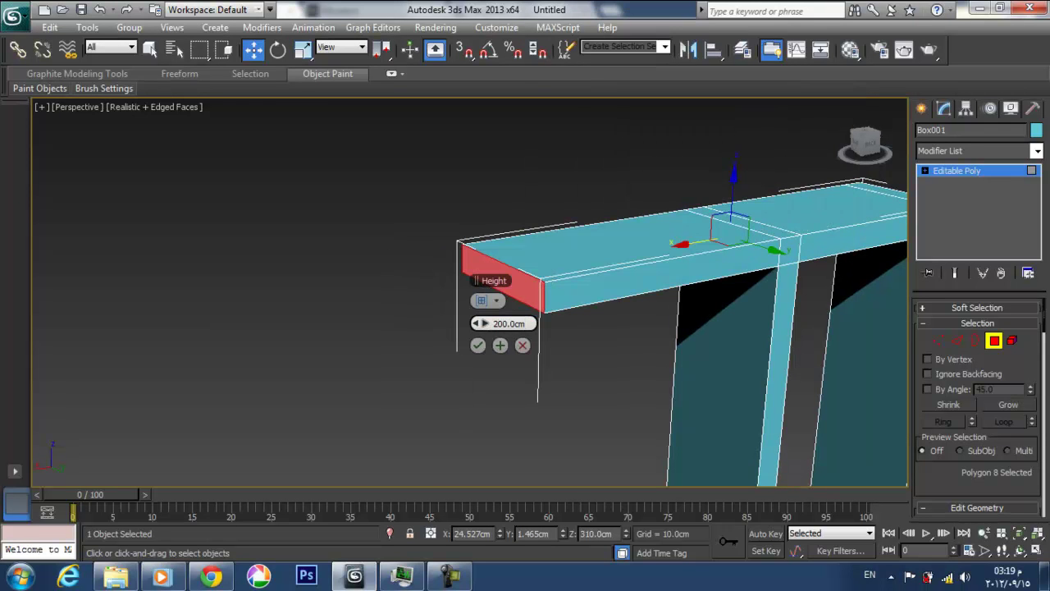
{"action": "left_click", "coordinate": [478, 346]}
{"action": "left_click_drag", "start_coordinate": [458, 283], "coordinate": [501, 277]}
{"action": "key", "text": "ctrl+z"}
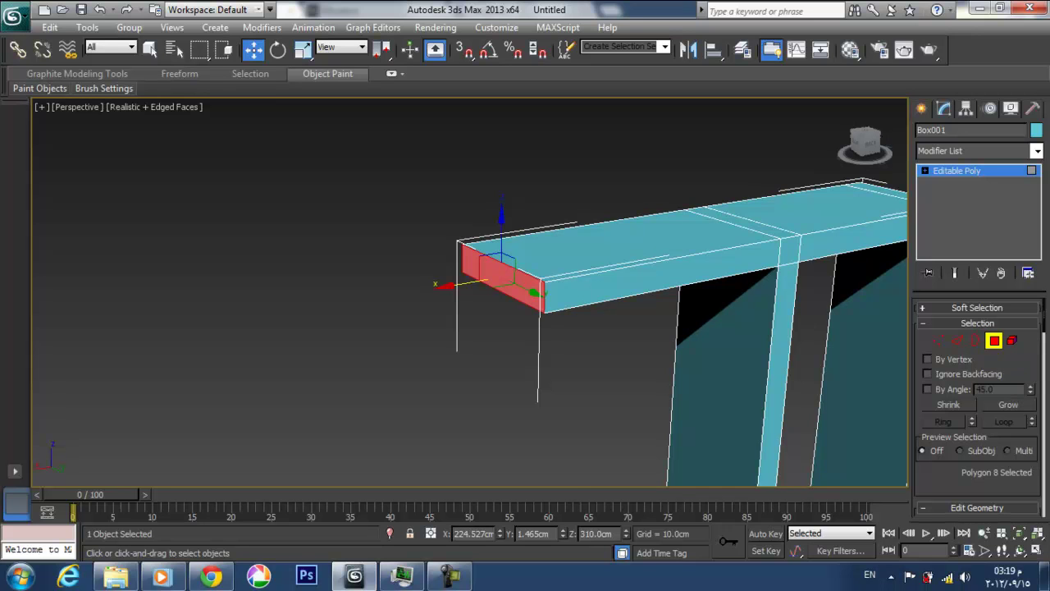
- Bevel the lengthened beam's end polygon freehand with about 1.7 cm height and about -3.2 cm outline
{"action": "scroll", "coordinate": [977, 407], "scroll_direction": "down", "scroll_amount": 20}
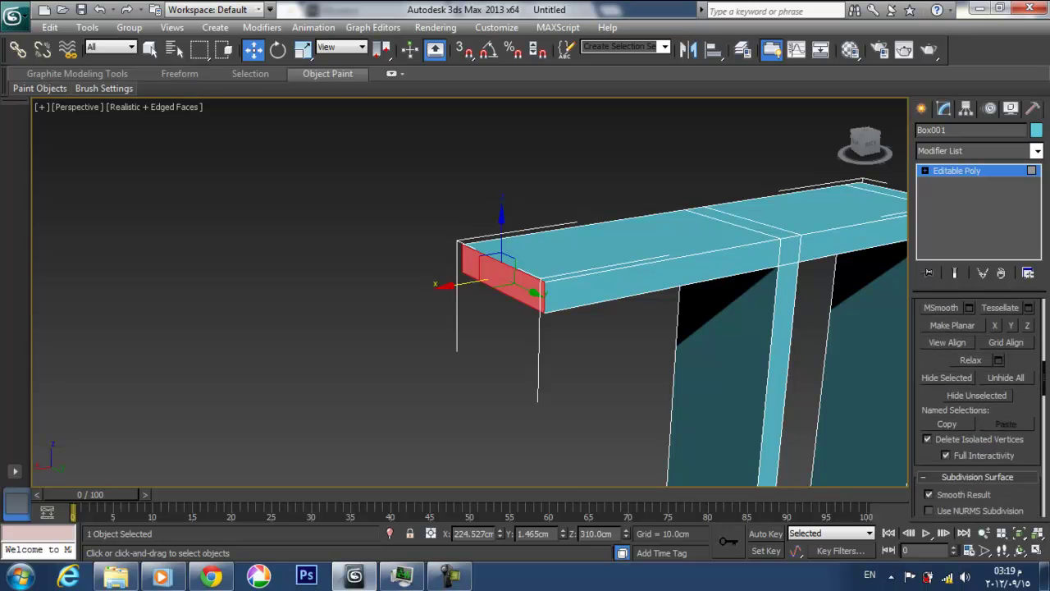
{"action": "scroll", "coordinate": [976, 402], "scroll_direction": "down", "scroll_amount": 8}
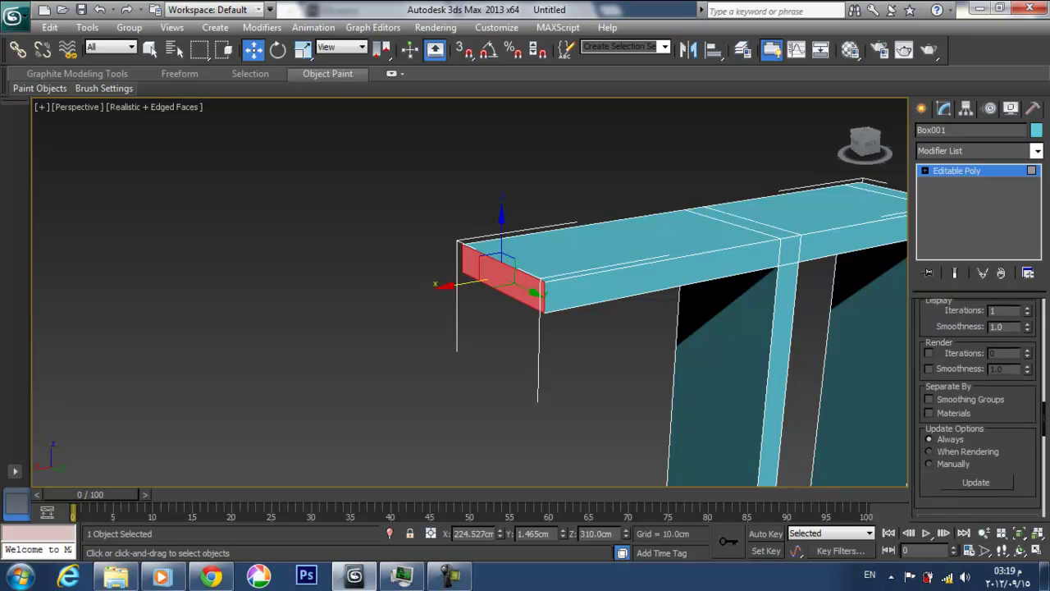
{"action": "scroll", "coordinate": [977, 402], "scroll_direction": "down", "scroll_amount": 4}
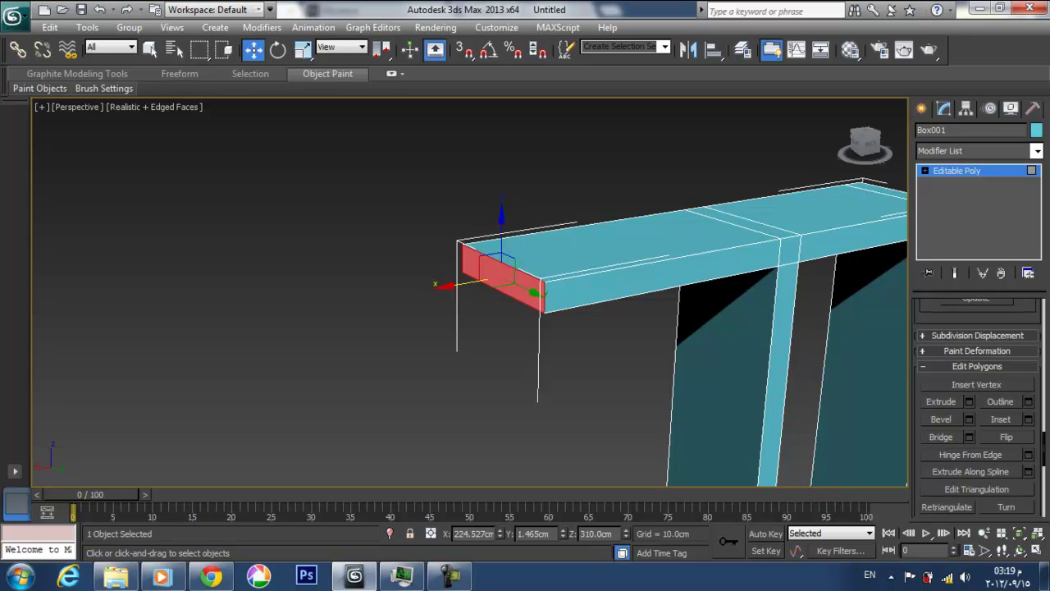
{"action": "left_click", "coordinate": [941, 420]}
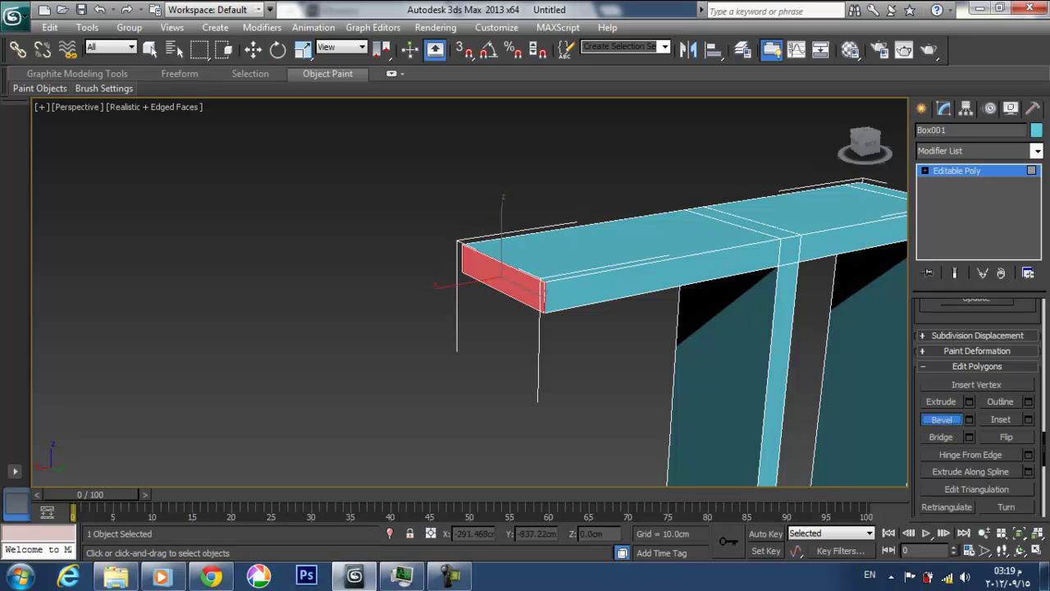
{"action": "mouse_move", "coordinate": [504, 279]}
{"action": "left_mouse_down"}
{"action": "mouse_move", "coordinate": [504, 291]}
{"action": "mouse_move", "coordinate": [504, 279]}
{"action": "left_mouse_up"}
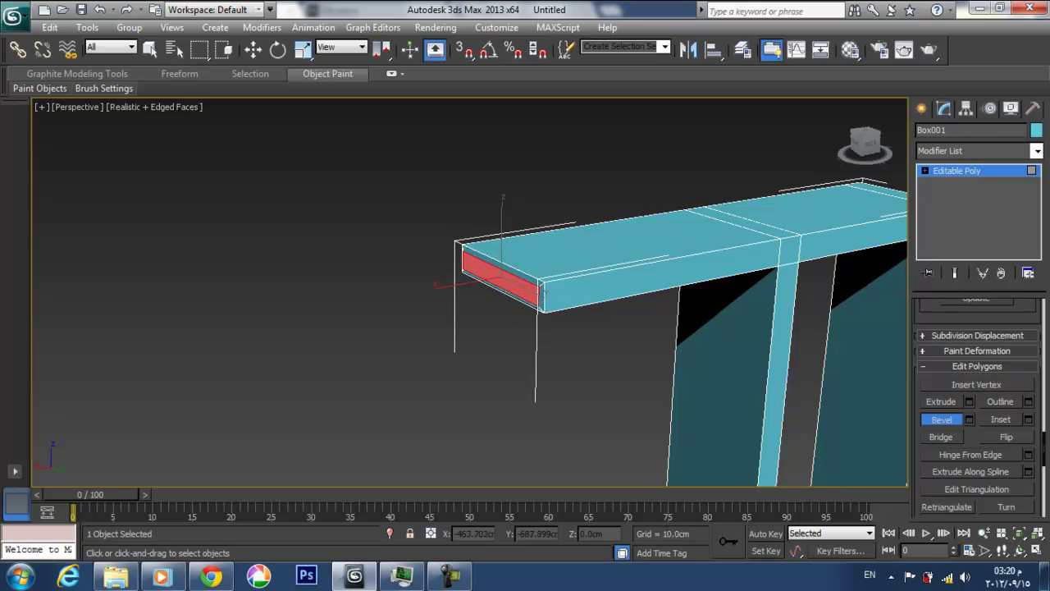
{"action": "left_click", "coordinate": [503, 280]}
{"action": "middle_click_drag", "start_coordinate": [503, 280], "coordinate": [475, 282], "text": "alt"}
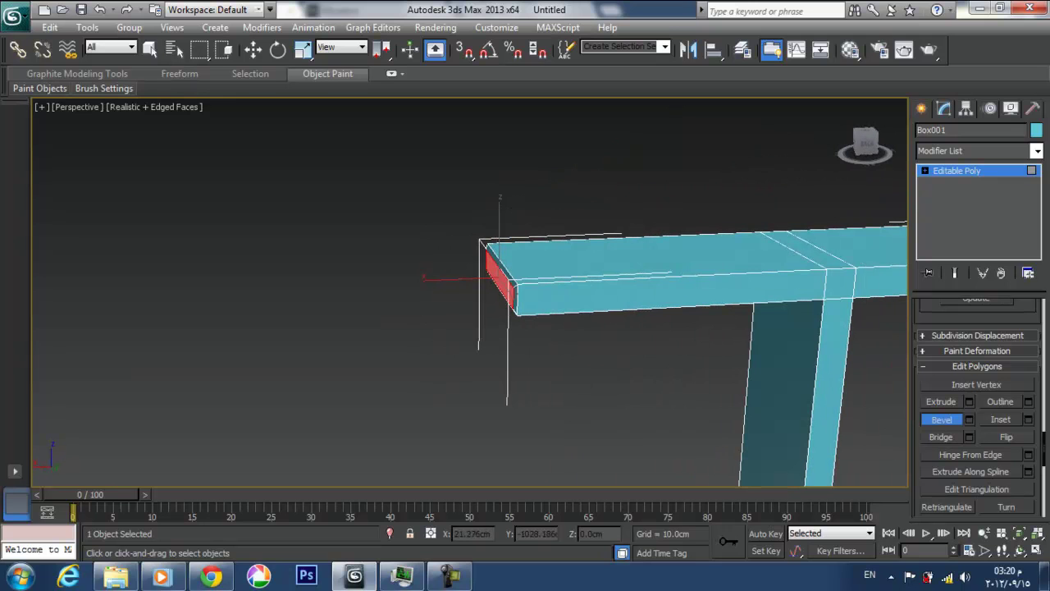
{"action": "left_click", "coordinate": [942, 419]}
- Extrude the bevelled end polygon outward by 200 cm to form a thinner beam section
{"action": "left_click", "coordinate": [969, 402]}
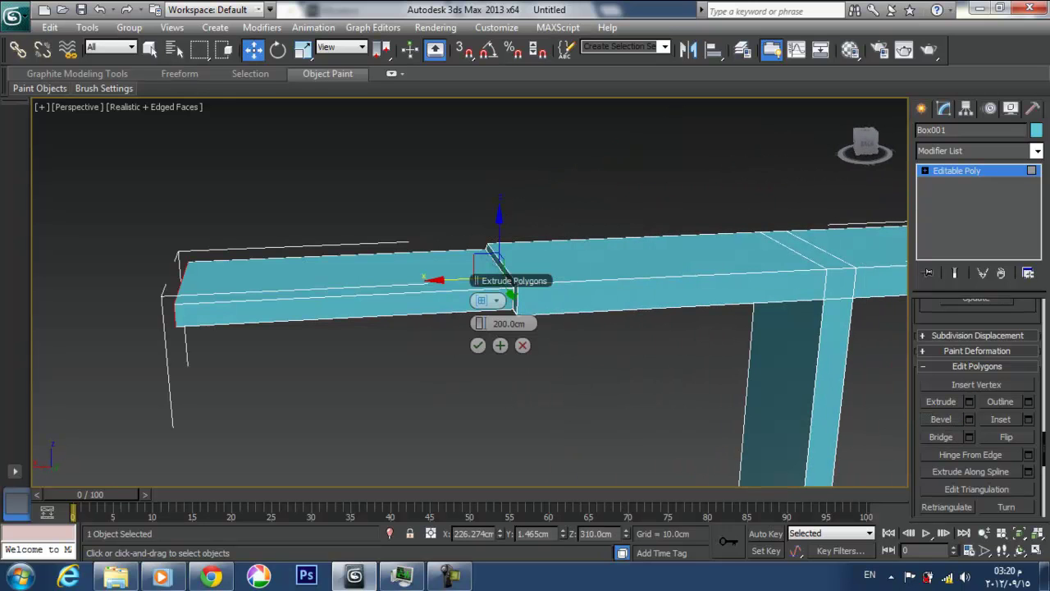
{"action": "left_click", "coordinate": [478, 346]}
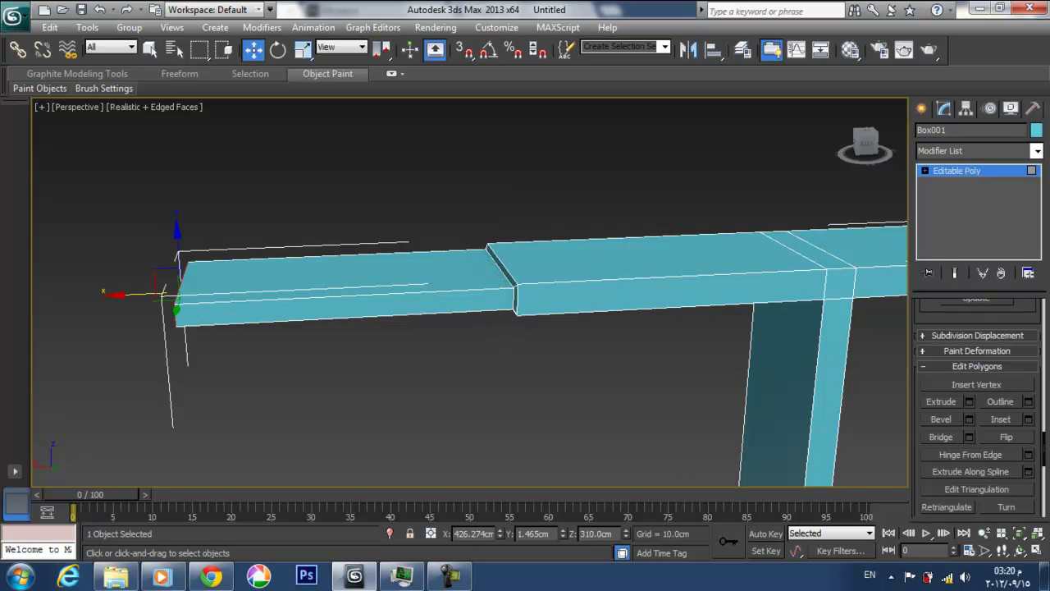
{"action": "middle_click_drag", "start_coordinate": [478, 346], "coordinate": [529, 338], "text": "alt"}
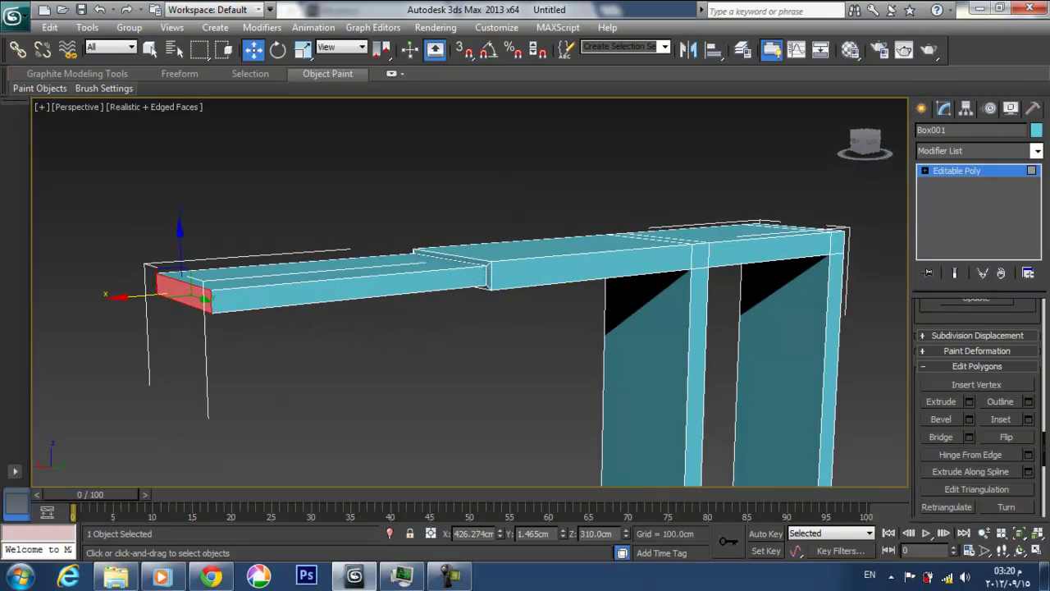
{"action": "left_click", "coordinate": [969, 419]}
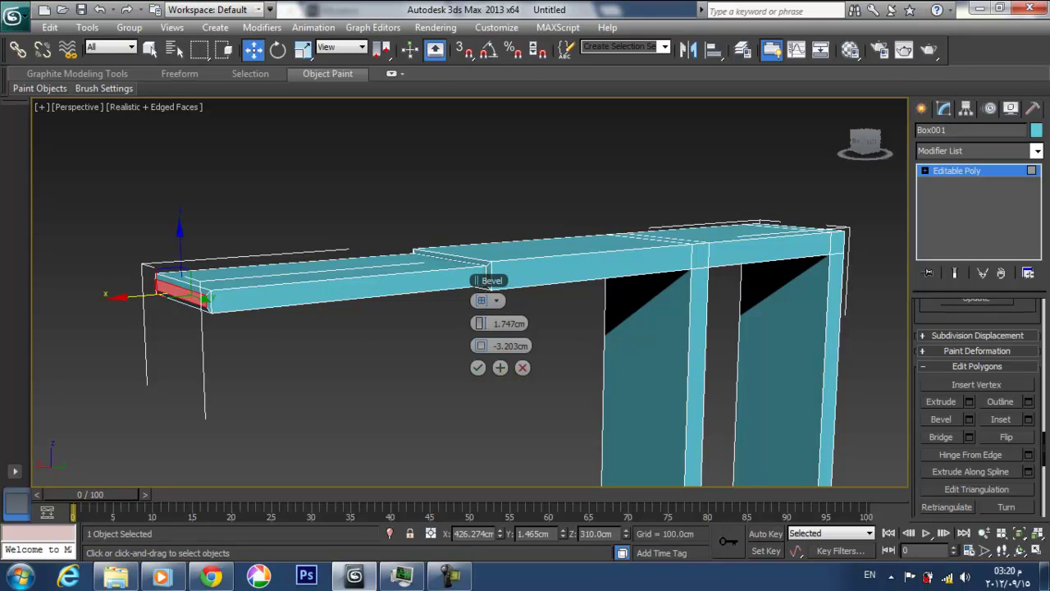
{"action": "left_click", "coordinate": [522, 367]}
- Extrude the thinner beam's end polygon outward in eight successive segments of 10 cm each
{"action": "left_click", "coordinate": [969, 401]}
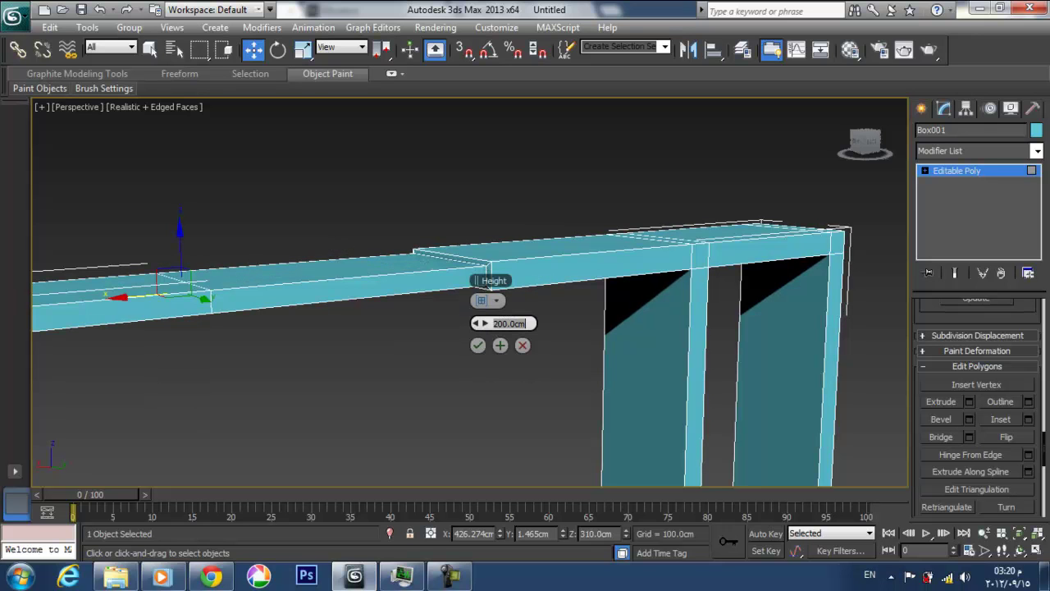
{"action": "type", "text": "10"}
{"action": "key", "text": "Return"}
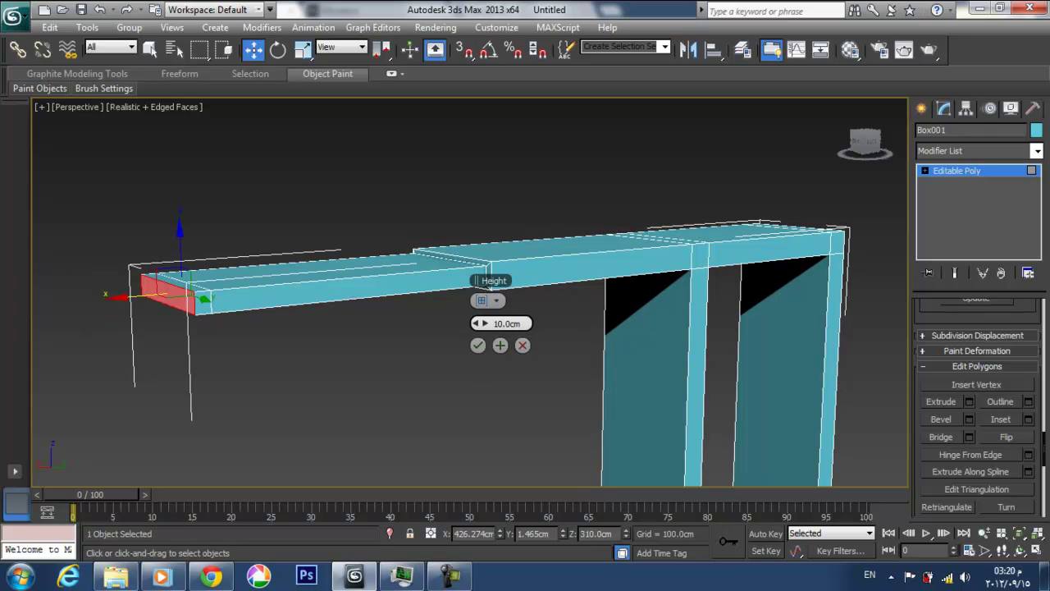
{"action": "left_click", "coordinate": [500, 345]}
{"action": "left_click", "coordinate": [500, 345]}
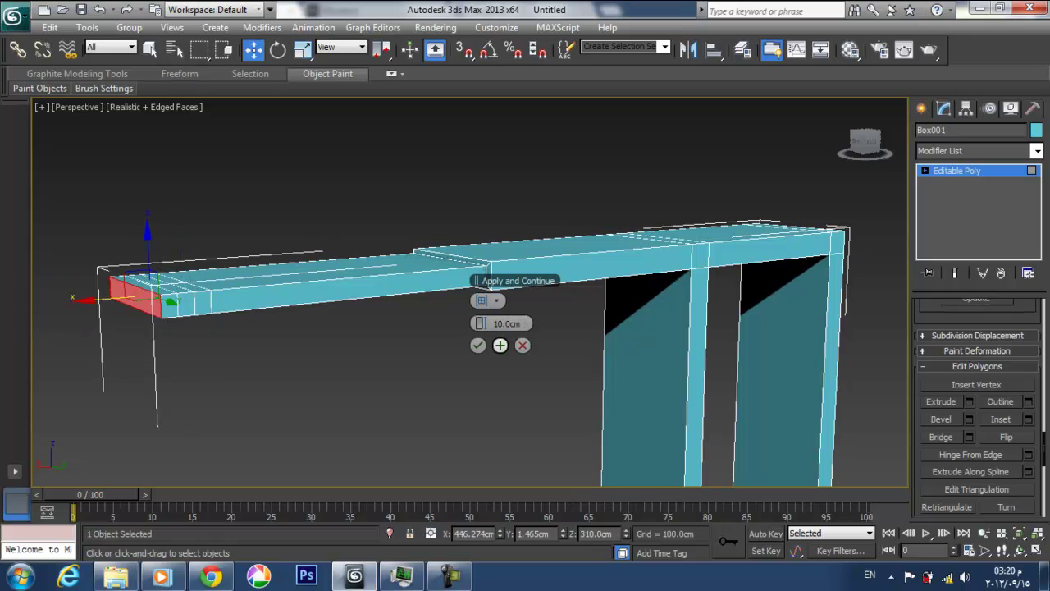
{"action": "left_click", "coordinate": [500, 346]}
{"action": "left_click", "coordinate": [500, 345]}
{"action": "left_click", "coordinate": [500, 345]}
{"action": "left_click", "coordinate": [501, 345]}
{"action": "left_click", "coordinate": [500, 346]}
{"action": "left_click", "coordinate": [478, 345]}
- Extrude the underside polygon of the beam's outermost 10 cm segment downward with a height of 10 cm
{"action": "middle_click_drag", "start_coordinate": [534, 328], "coordinate": [499, 256], "text": "alt"}
{"action": "left_click", "coordinate": [56, 286]}
{"action": "middle_click_drag", "start_coordinate": [65, 289], "coordinate": [189, 349], "text": "alt"}
{"action": "right_click", "coordinate": [161, 284]}
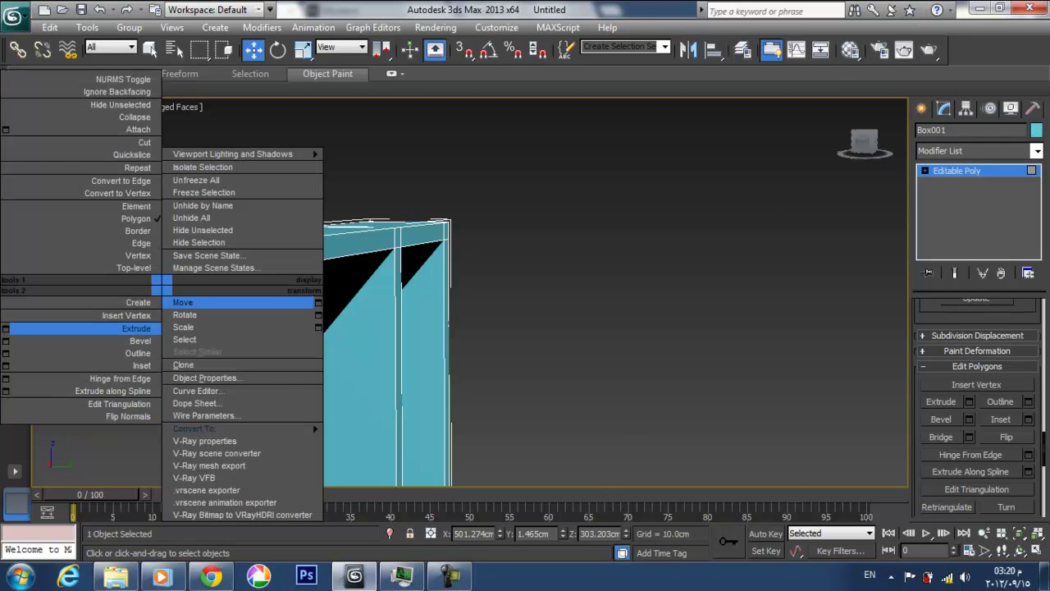
{"action": "left_click", "coordinate": [9, 328]}
{"action": "double_click", "coordinate": [504, 323]}
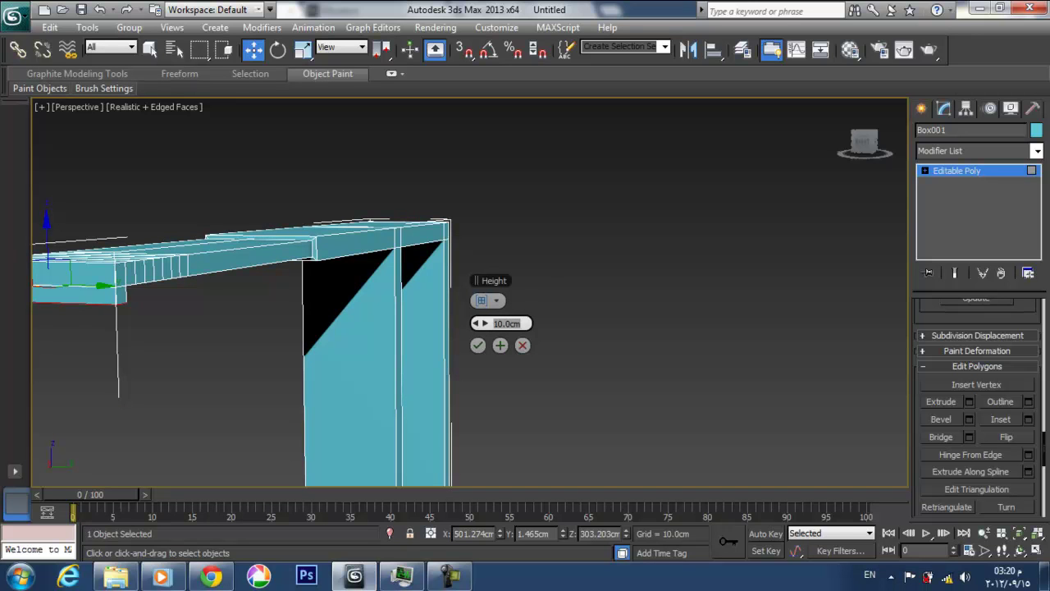
{"action": "key", "text": "Return"}
- Apply the extrusion and, with endpoint snapping on, move its bottom polygon down to the other legs' base level to form a third leg
{"action": "middle_click_drag", "start_coordinate": [448, 369], "coordinate": [429, 279]}
{"action": "scroll", "coordinate": [429, 279], "scroll_direction": "down", "scroll_amount": 5}
{"action": "left_click", "coordinate": [464, 50]}
{"action": "right_click", "coordinate": [464, 50]}
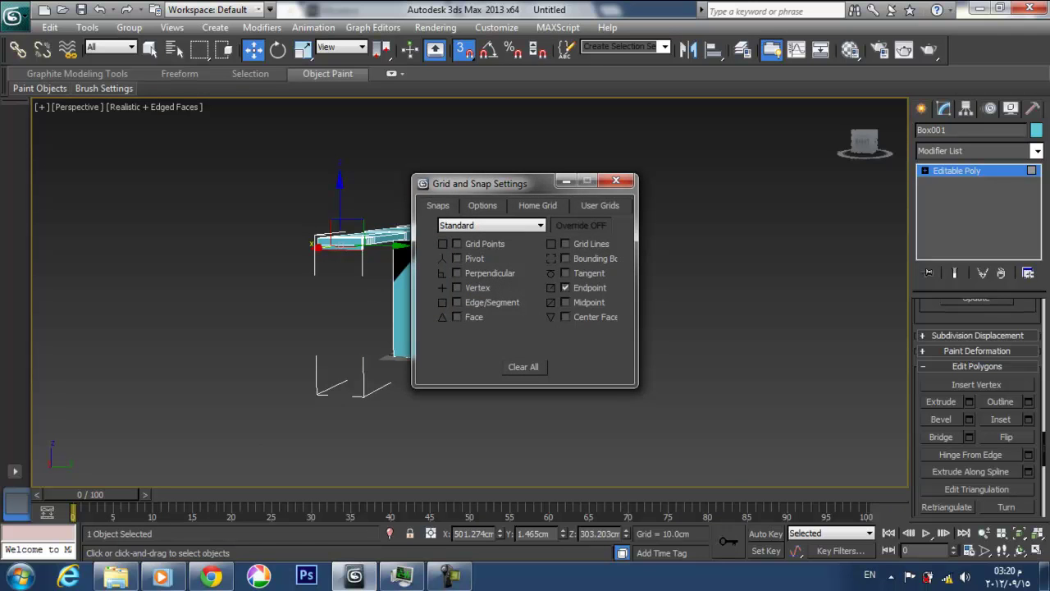
{"action": "left_click", "coordinate": [616, 181]}
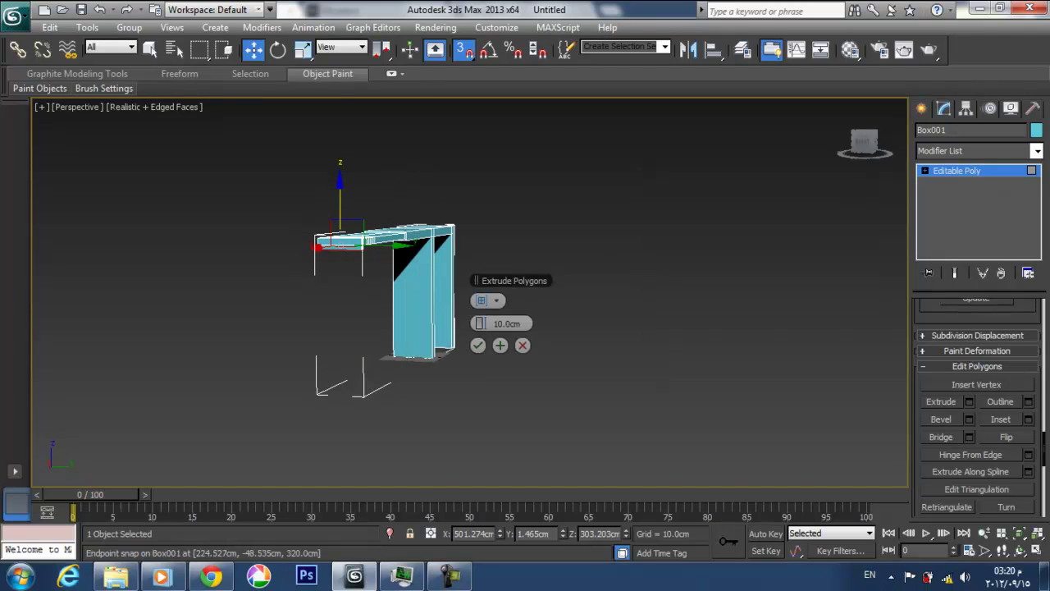
{"action": "left_click", "coordinate": [477, 345]}
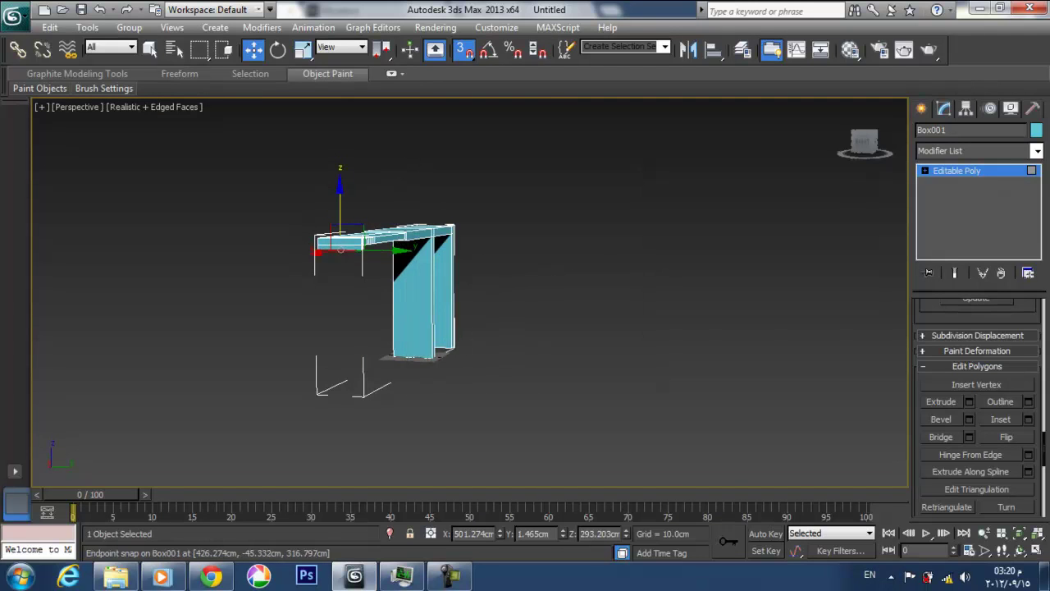
{"action": "middle_click_drag", "start_coordinate": [477, 346], "coordinate": [435, 345], "text": "alt"}
{"action": "left_click_drag", "start_coordinate": [341, 227], "coordinate": [504, 368]}
{"action": "left_click", "coordinate": [436, 349]}
{"action": "mouse_move", "coordinate": [436, 349]}
{"action": "middle_mouse_down", "text": "alt"}
{"action": "mouse_move", "coordinate": [331, 361]}
{"action": "mouse_move", "coordinate": [378, 346]}
{"action": "mouse_move", "coordinate": [395, 357]}
{"action": "middle_mouse_up", "text": "alt"}
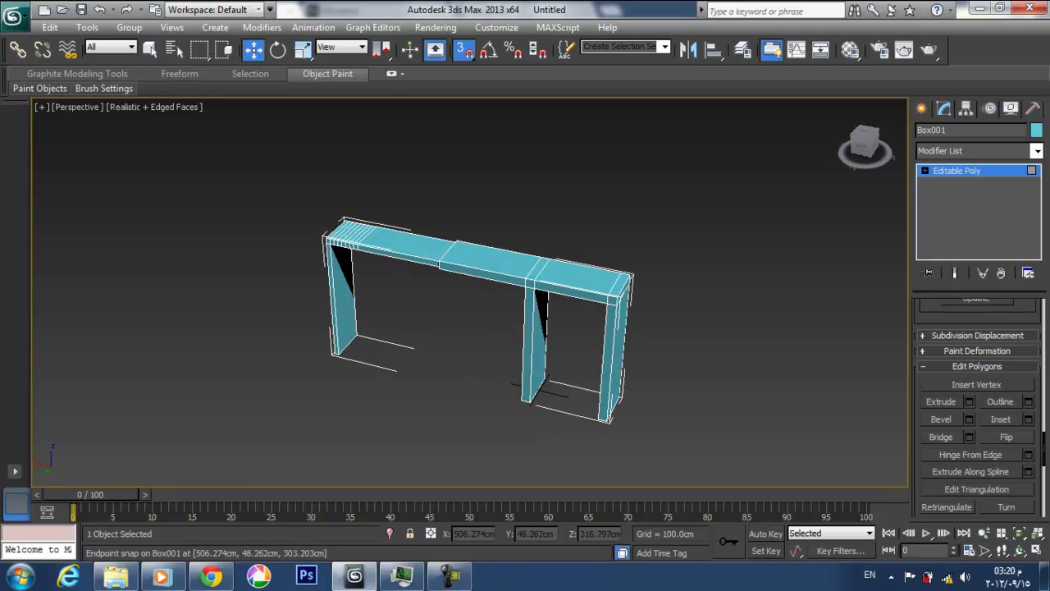
- Hide the edged faces in the perspective view and render the finished three-legged frame
{"action": "key", "text": "F4"}
{"action": "key", "text": "F4"}
{"action": "key", "text": "F4"}
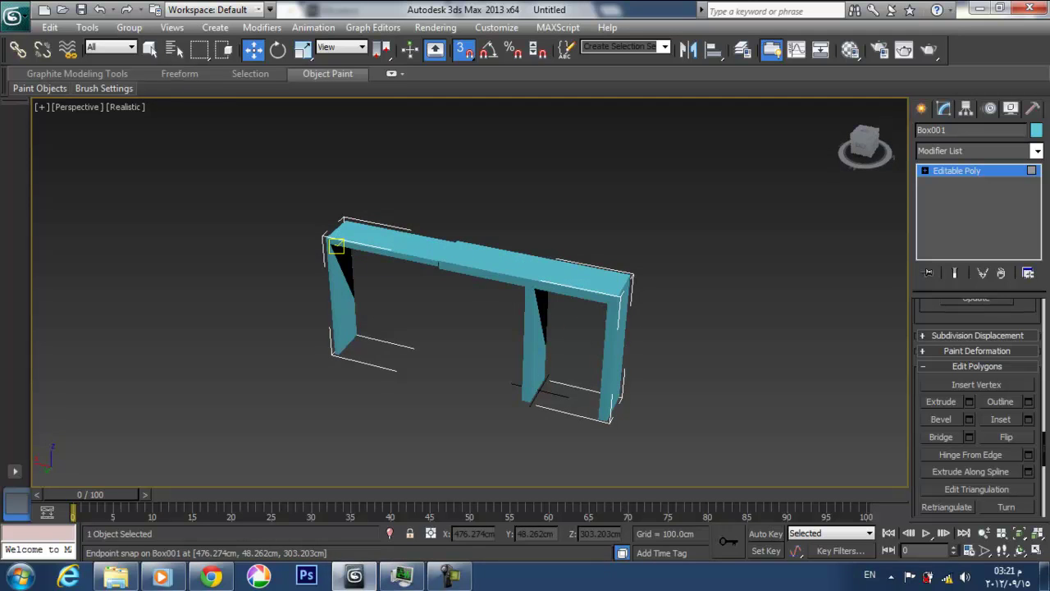
{"action": "key", "text": "shift+q"}
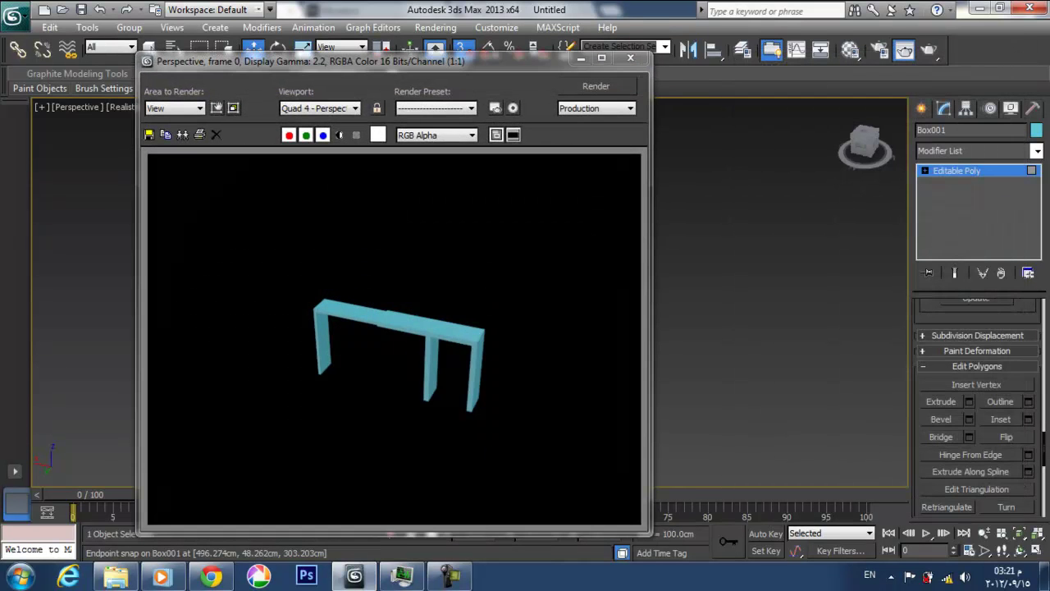
{"action": "left_click", "coordinate": [630, 59]}
{"action": "middle_click_drag", "start_coordinate": [548, 267], "coordinate": [490, 301], "text": "alt"}
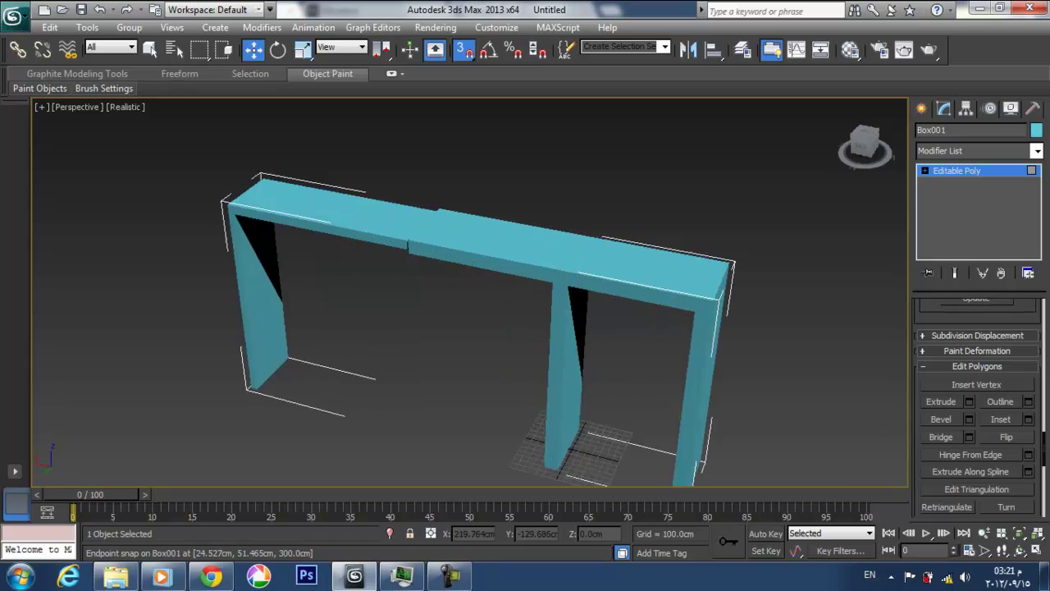
{"action": "key", "text": "s"}
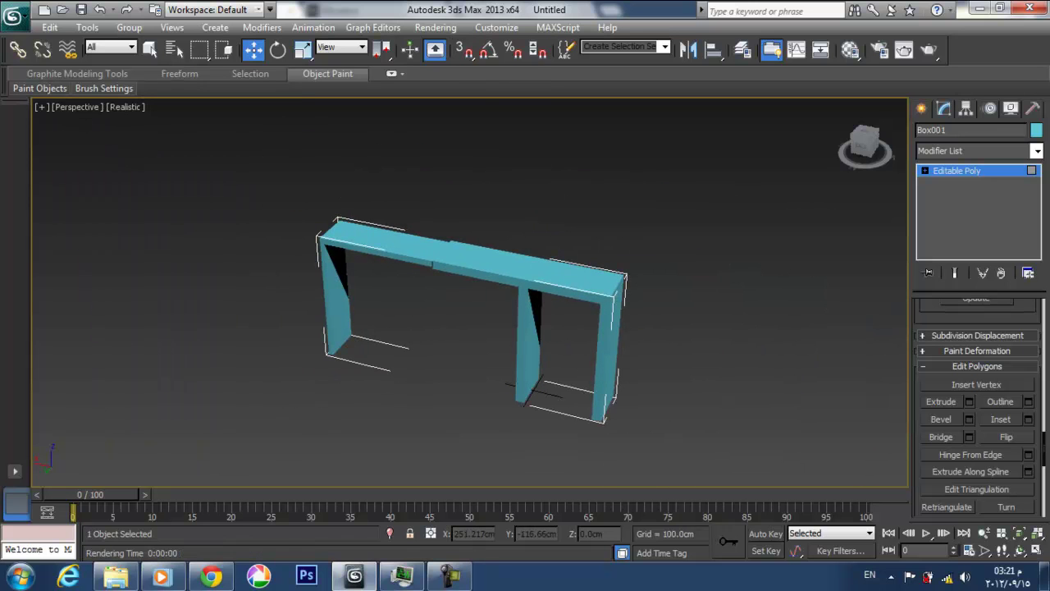
{"action": "left_click", "coordinate": [449, 576]}
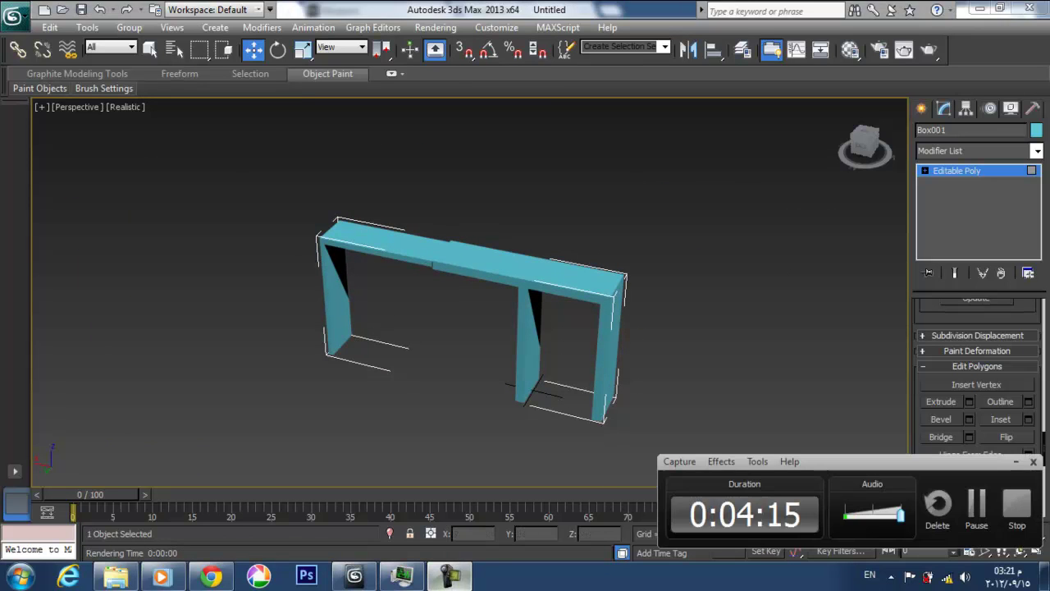